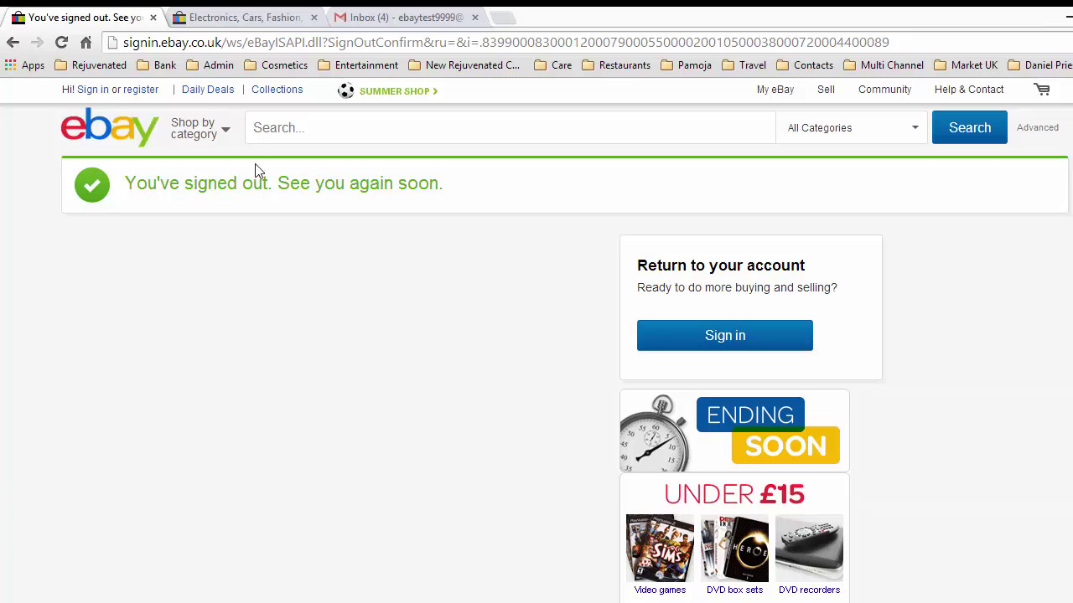
Sign back into eBay with the saved account email and the account password.
left_click(93, 94)
left_click(206, 236)
left_click(234, 282)
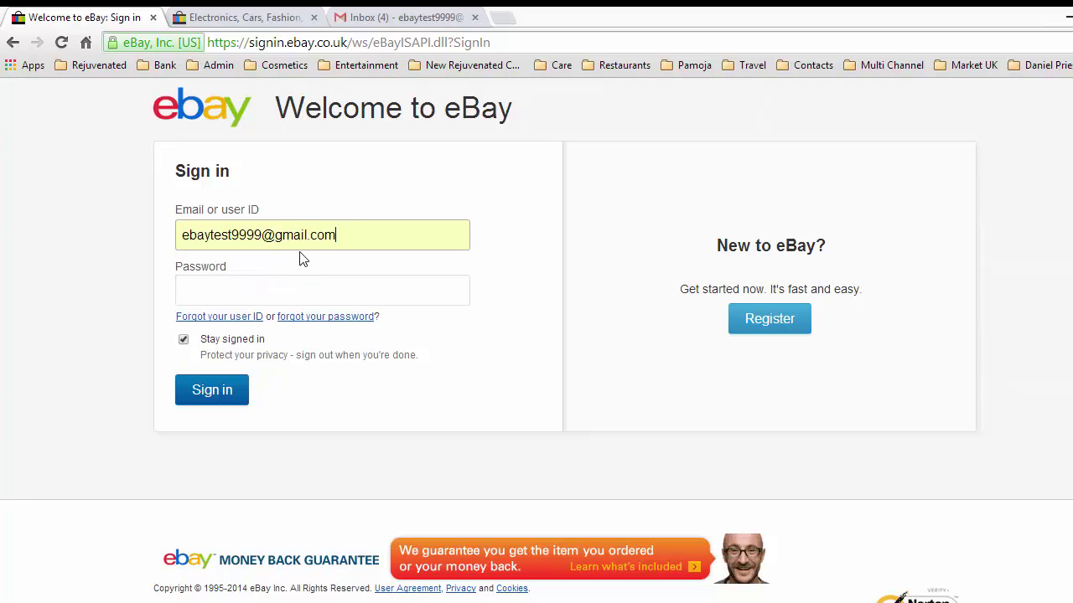
left_click(227, 292)
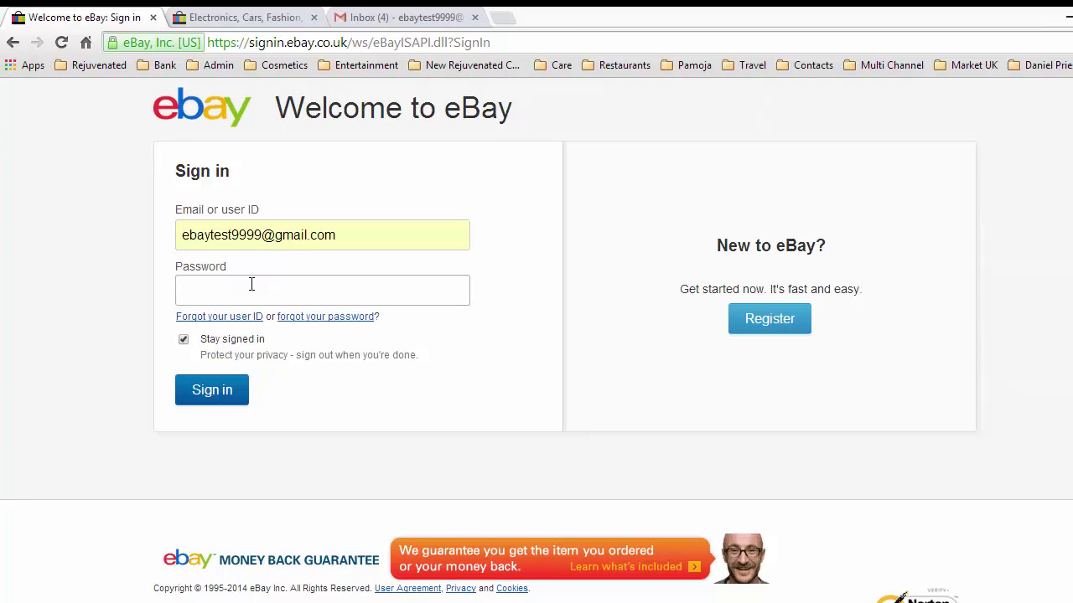
type("••••••")
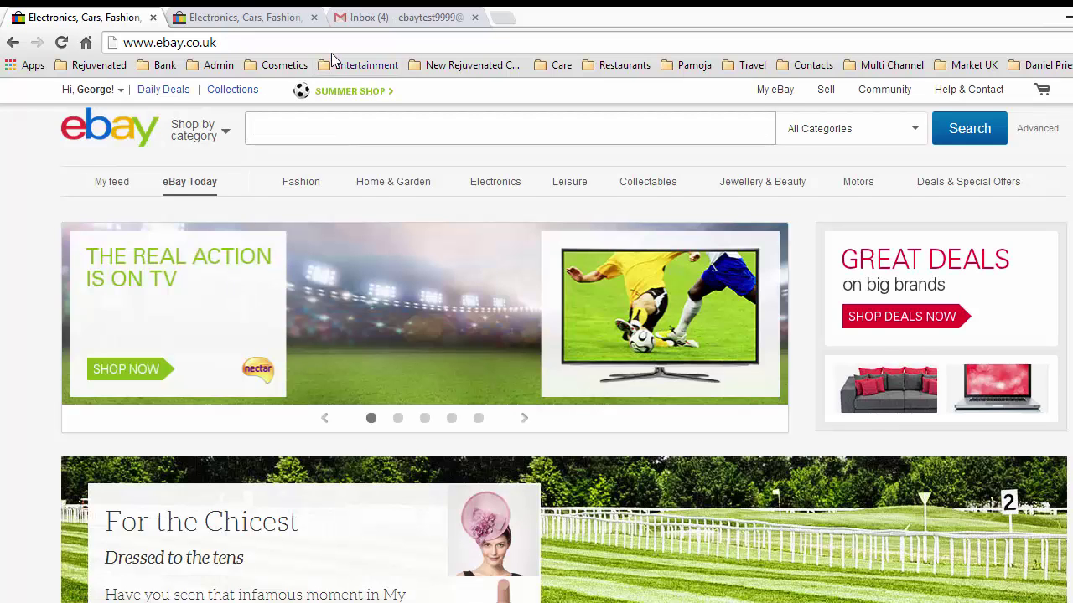
On the second eBay tab, sign in with the saved account email and password.
left_click(254, 16)
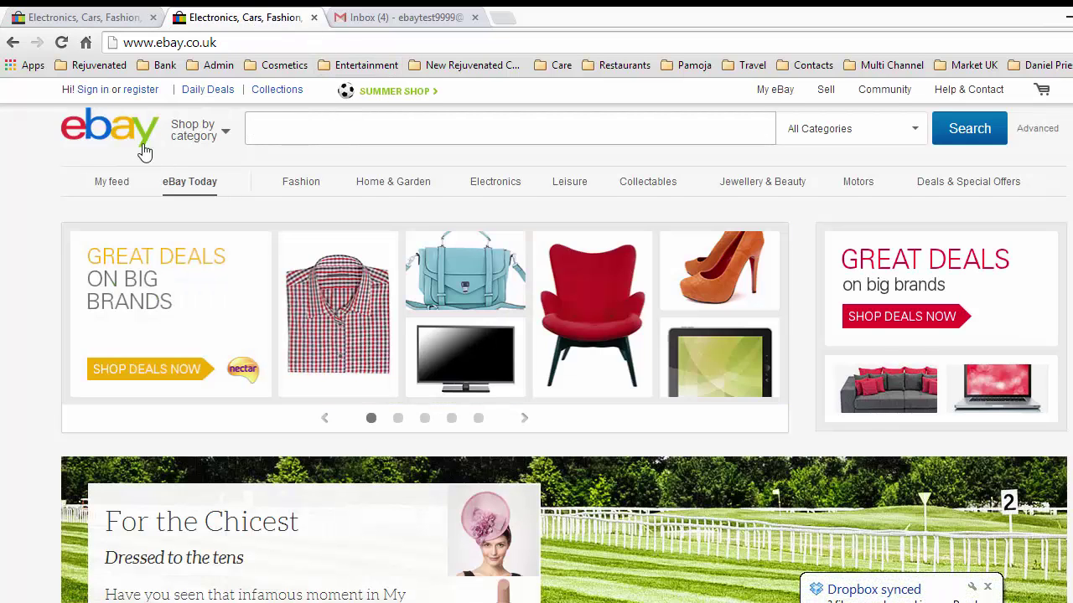
left_click(94, 97)
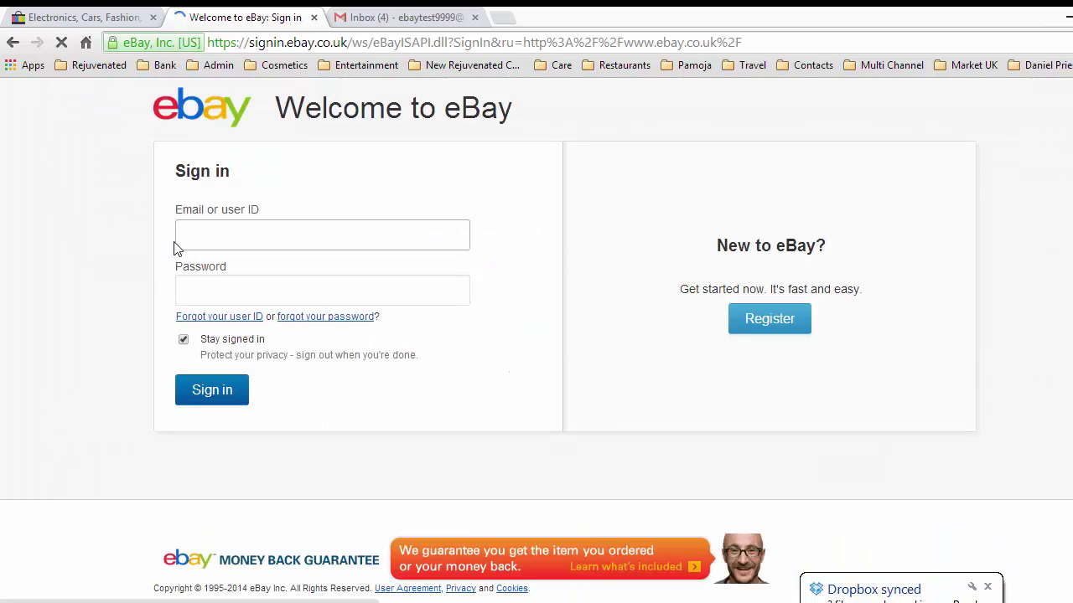
left_click(188, 234)
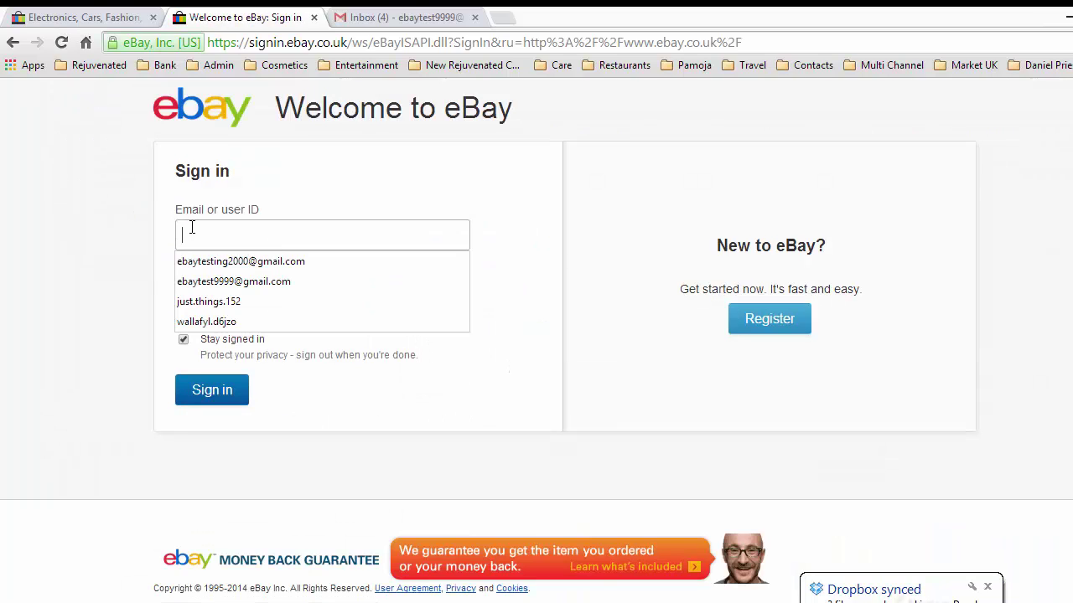
left_click(232, 283)
left_click(228, 291)
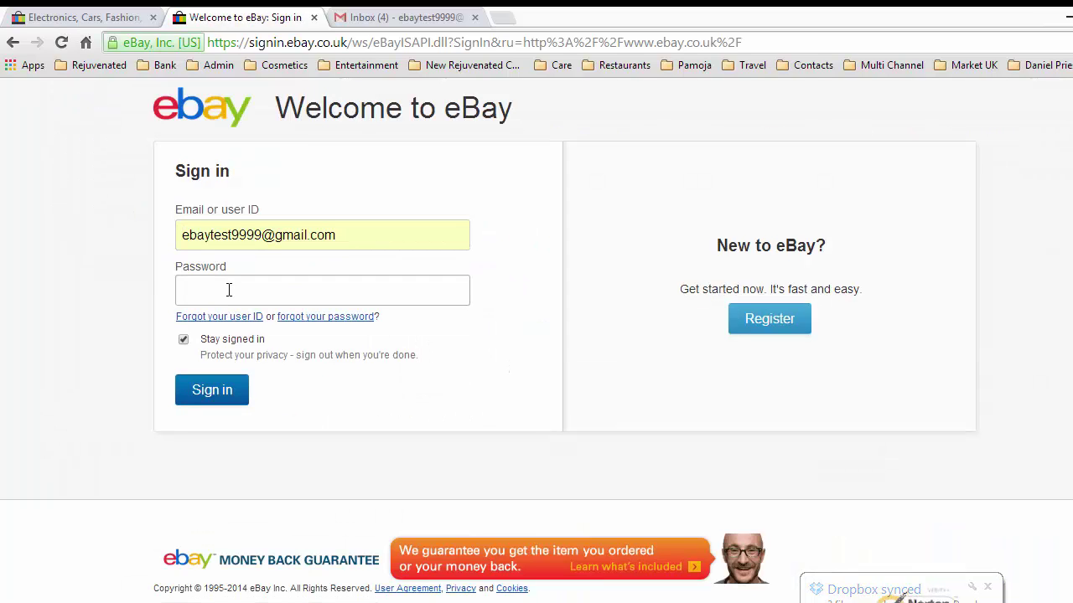
type("******")
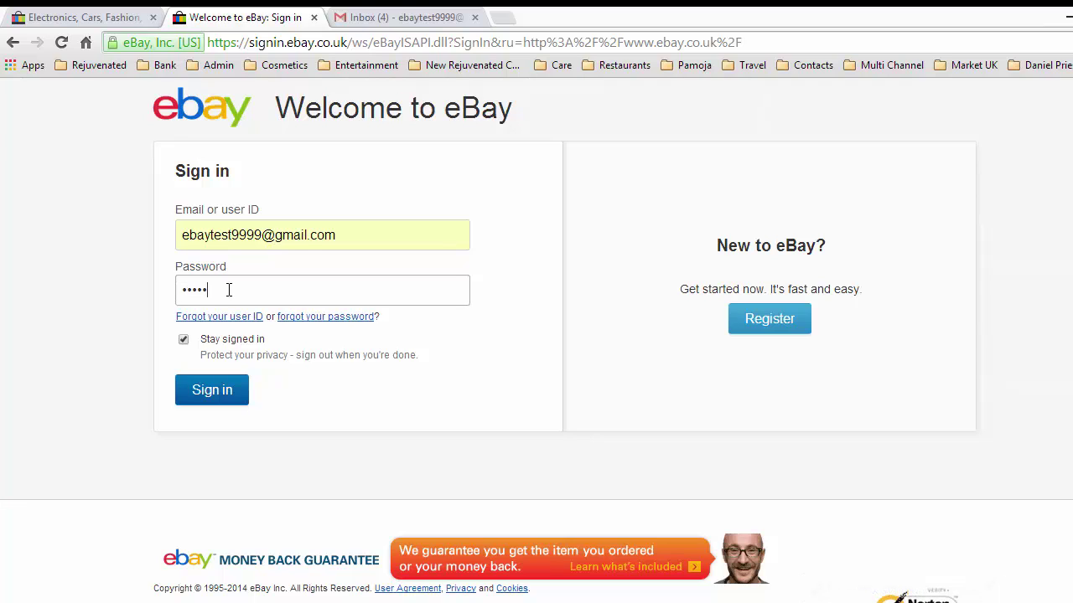
type("***")
key("Return")
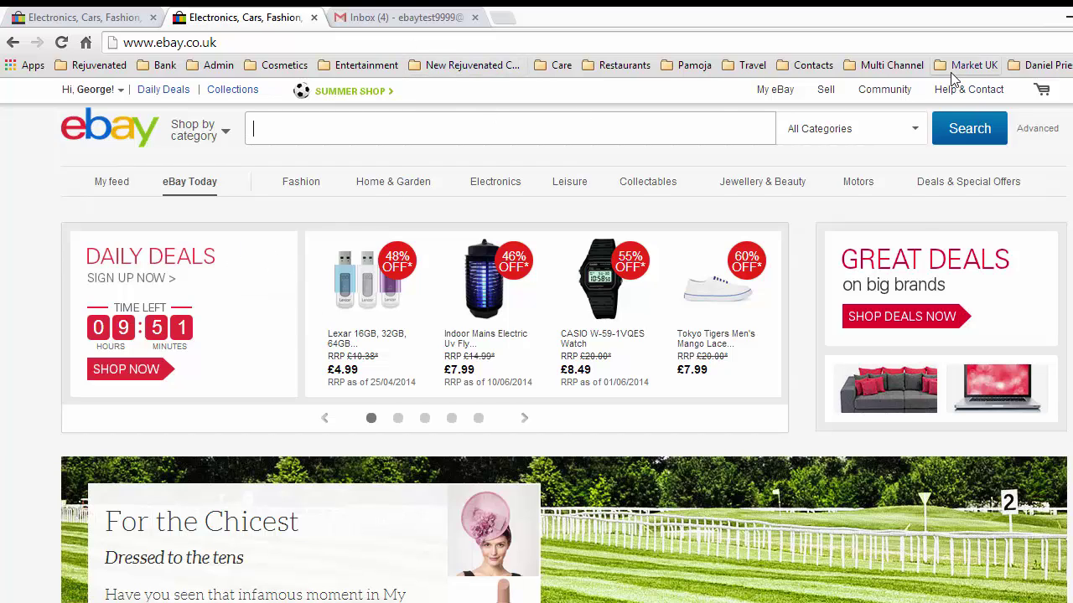
Go to Help & Contact's Contact Us page and choose Find an answer.
mouse_move(956, 95)
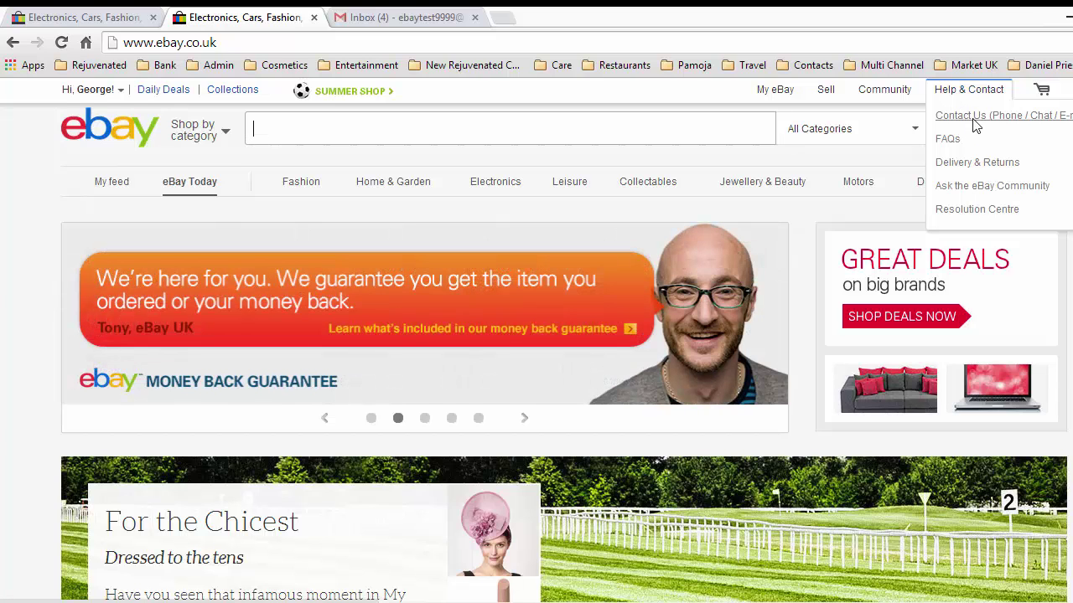
left_click(972, 124)
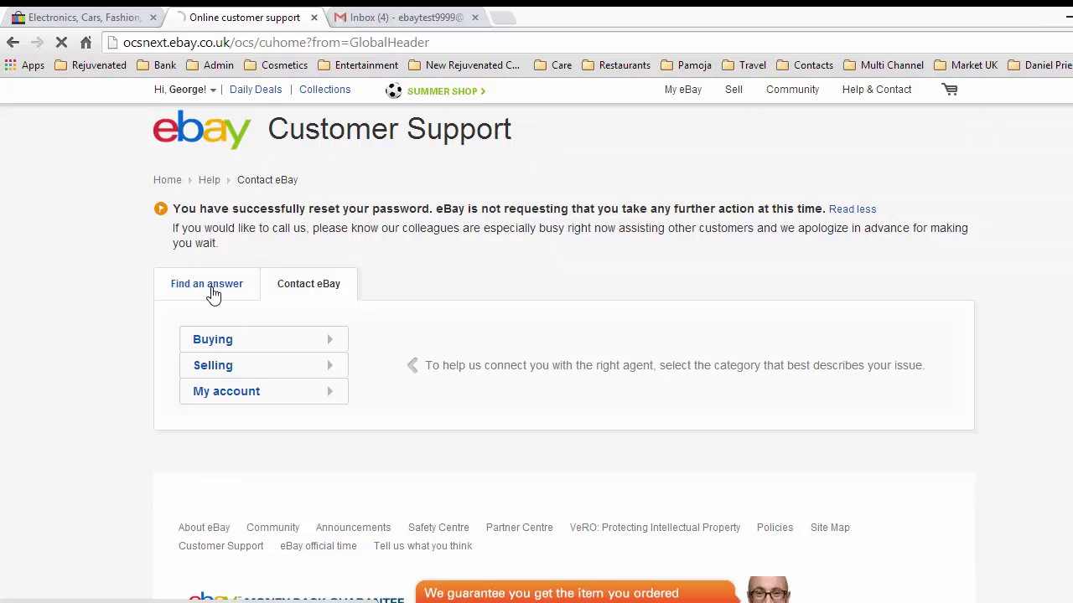
left_click(213, 287)
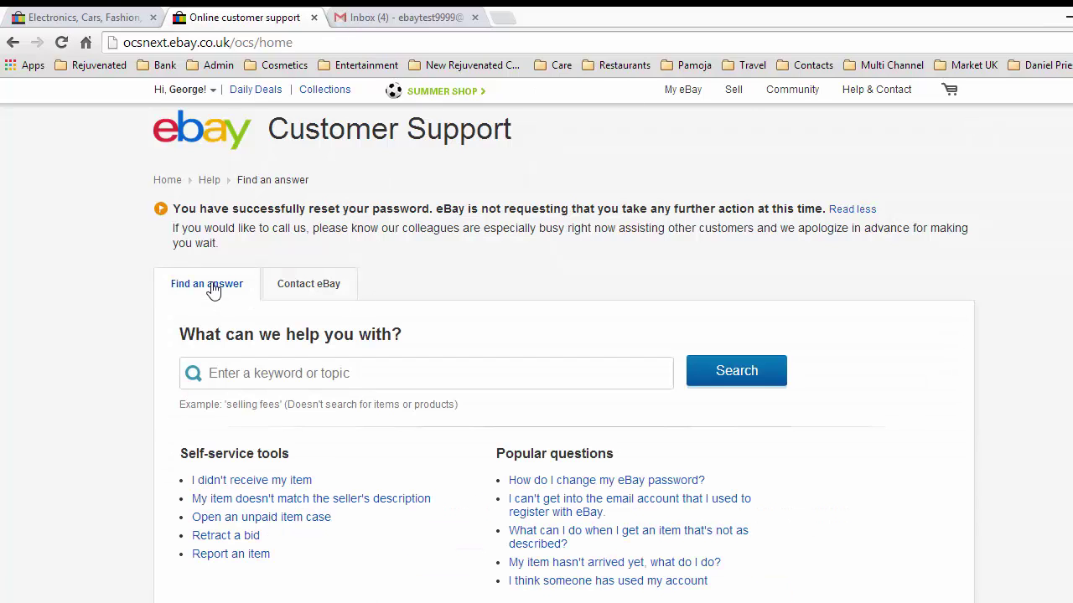
Search help for 'change user id' and open 'How do I change my user ID?'.
left_click(276, 372)
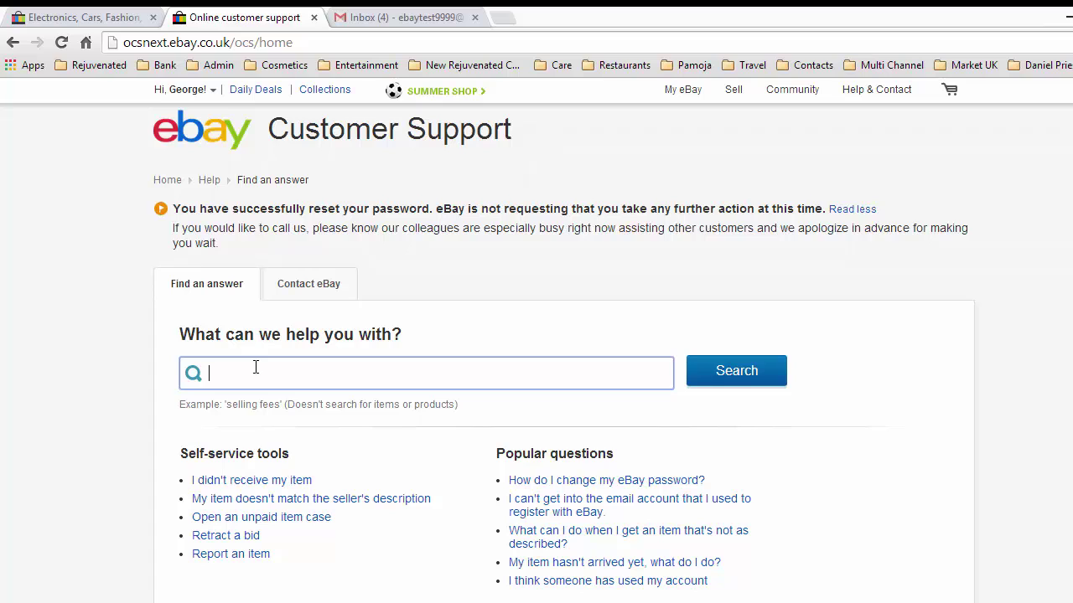
type("change usse")
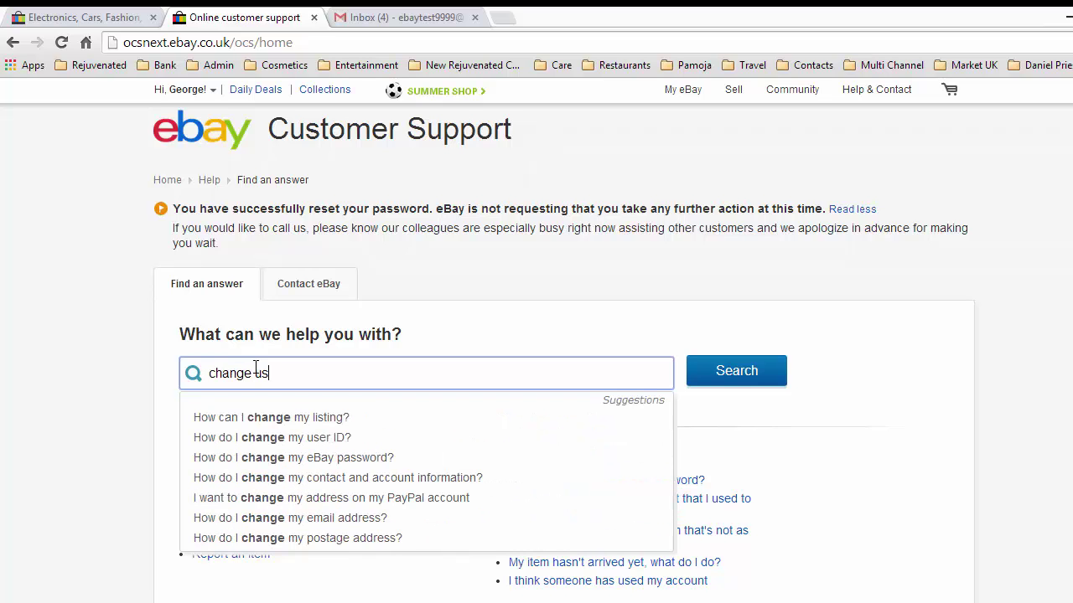
key("BackSpace")
key("BackSpace")
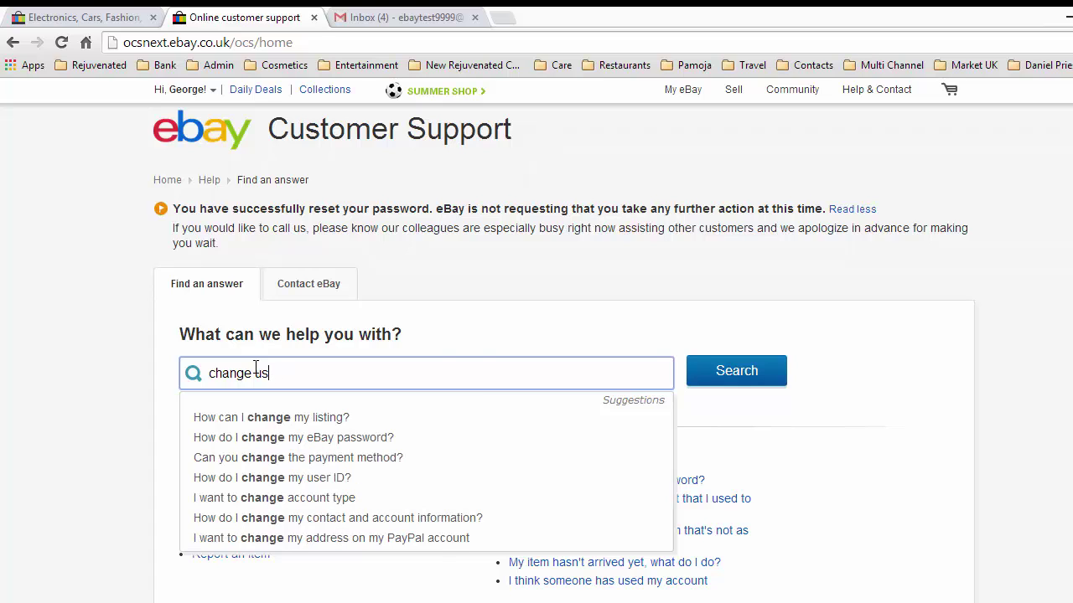
type("er id")
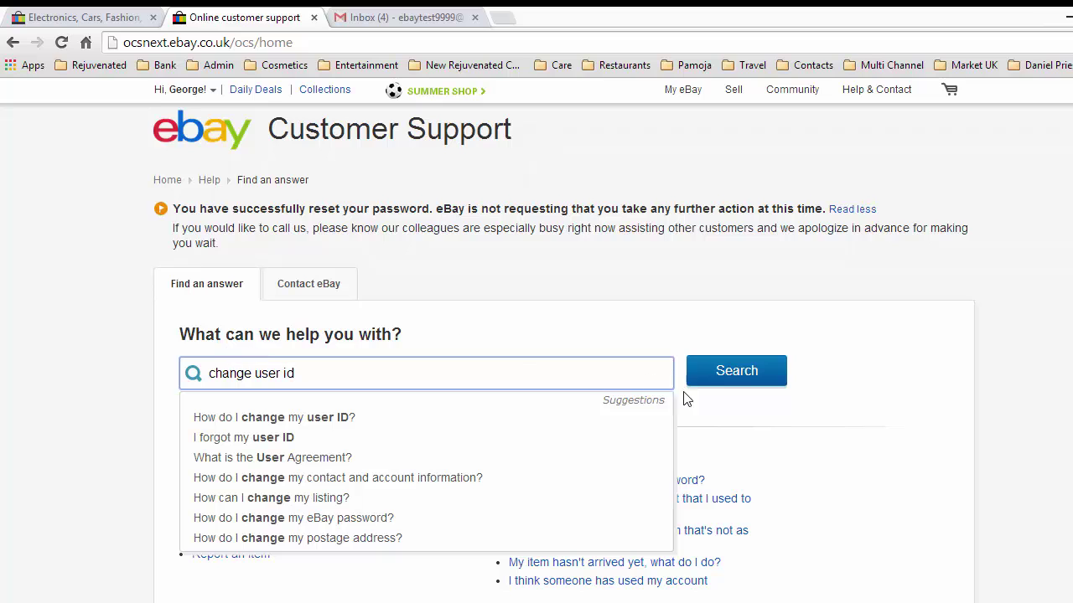
left_click(736, 372)
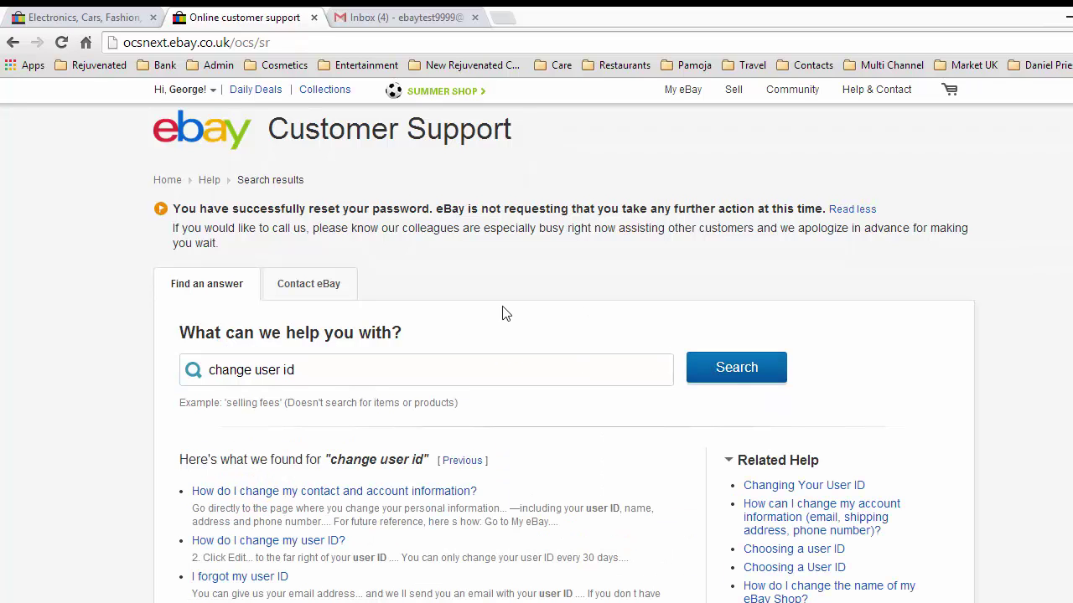
left_click(300, 545)
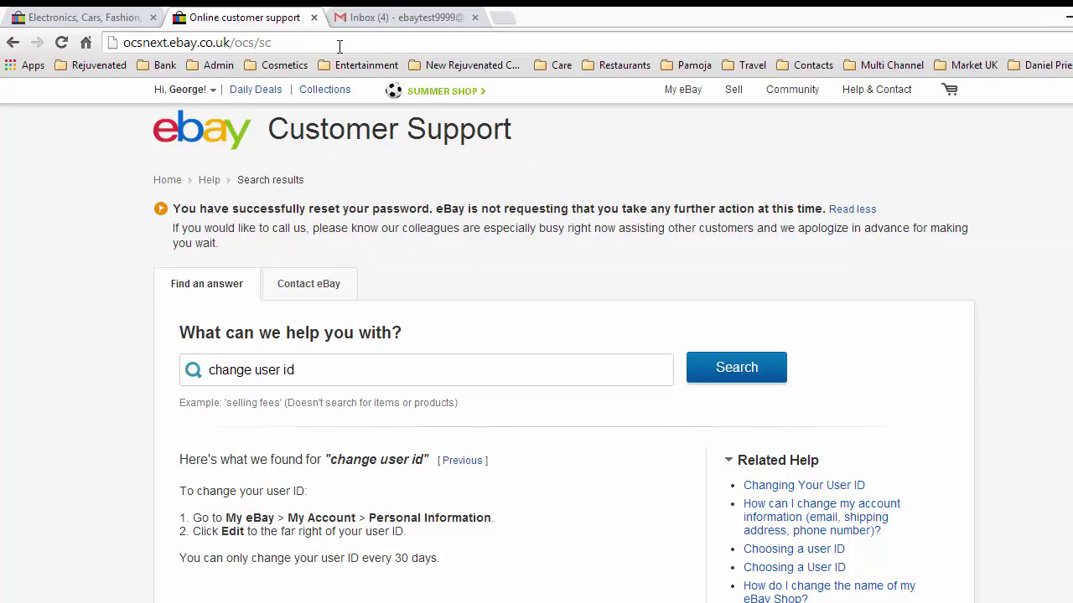
From the homepage tab, go through My eBay to Account > Personal information.
left_click(74, 20)
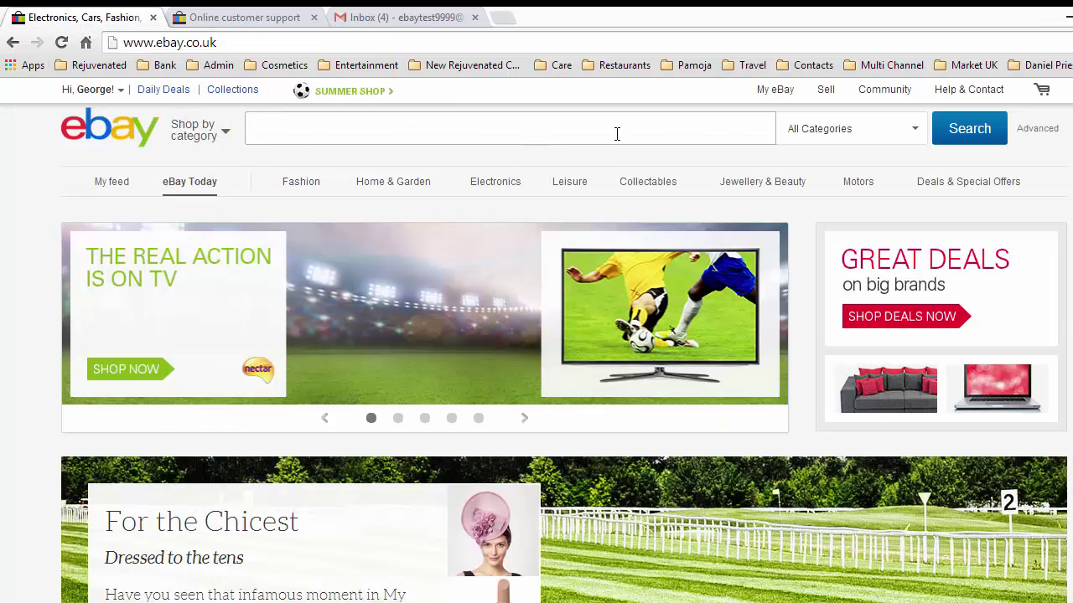
left_click(778, 96)
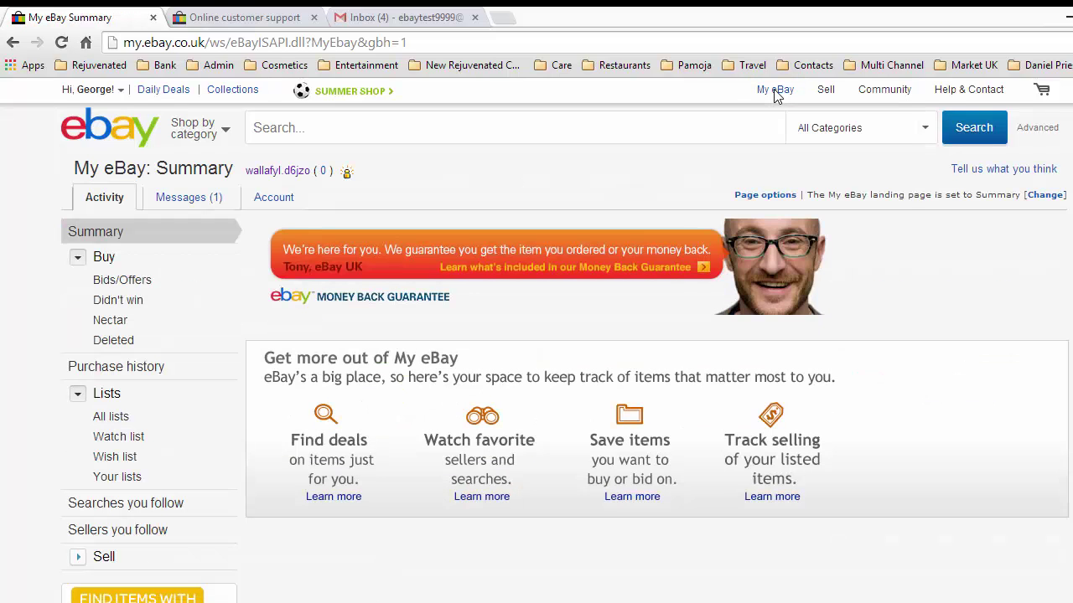
left_click(226, 19)
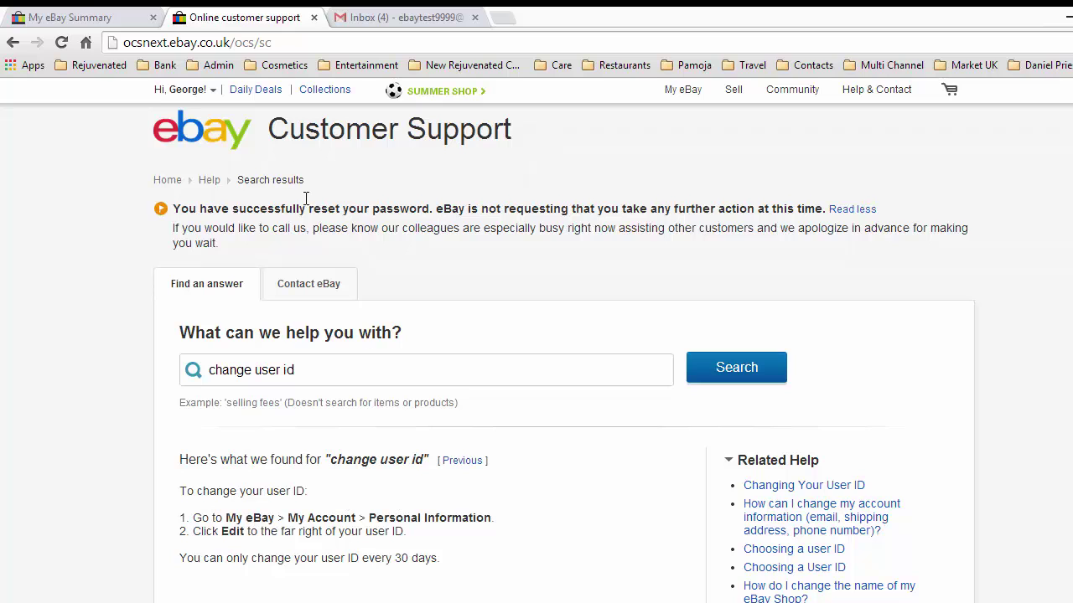
left_click(74, 15)
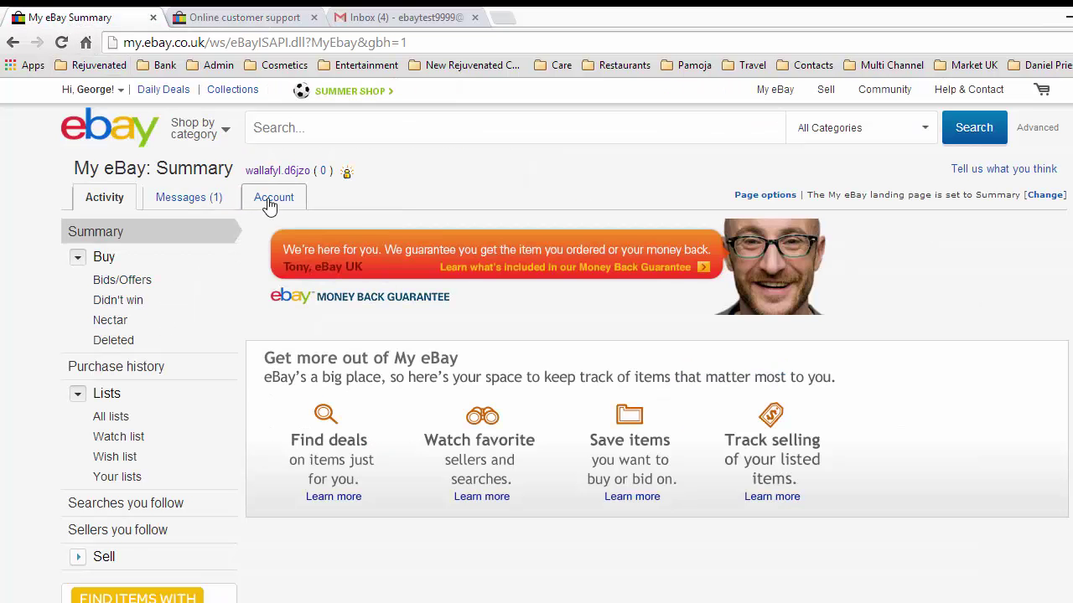
mouse_move(270, 206)
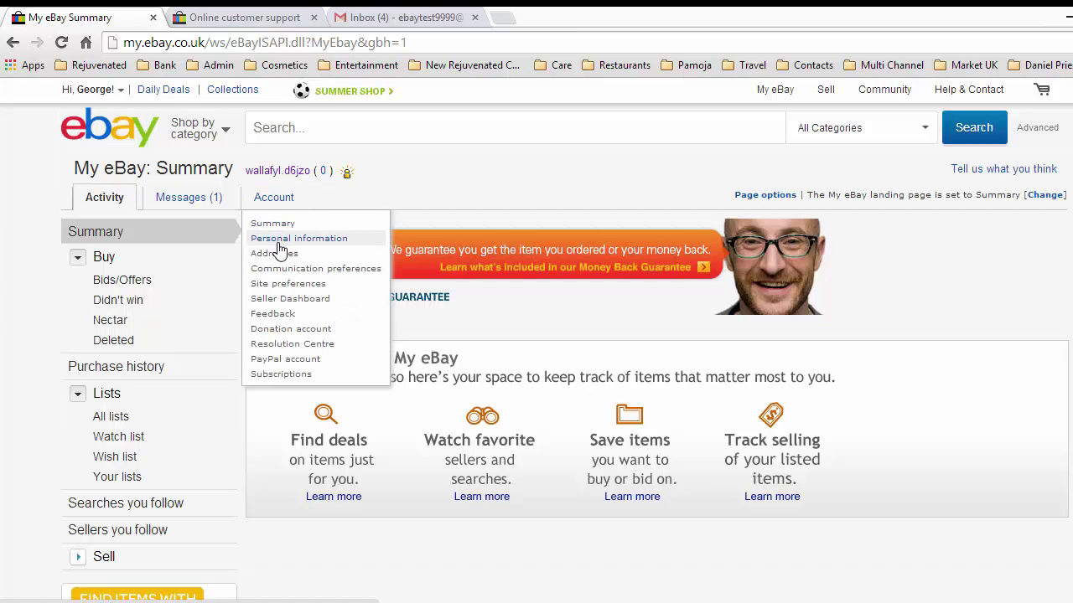
left_click(280, 241)
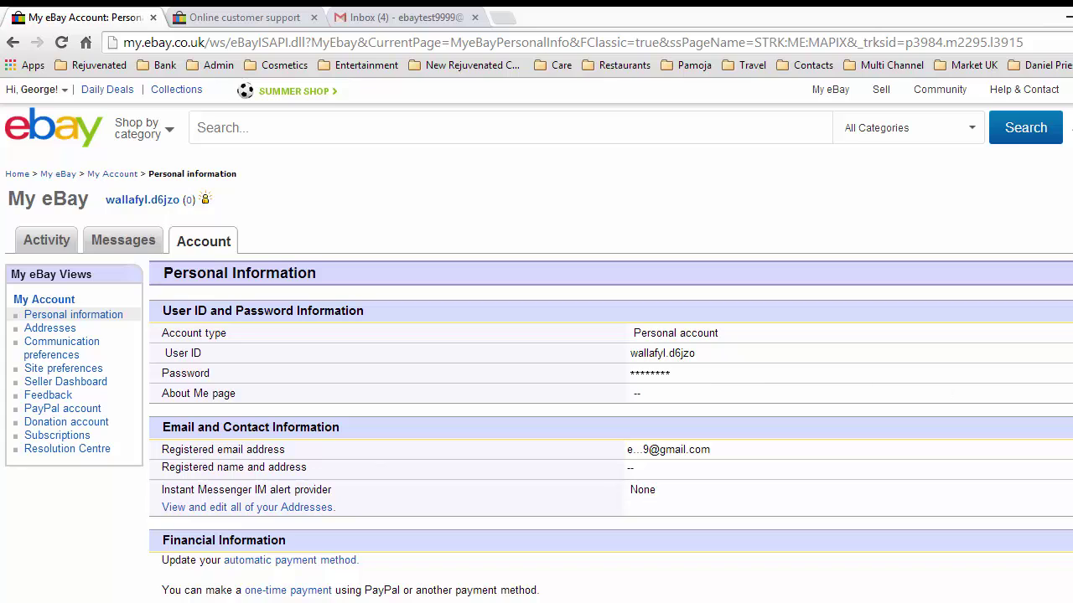
Re-authenticate with the saved account email and password to reach Change your user ID.
key("F5")
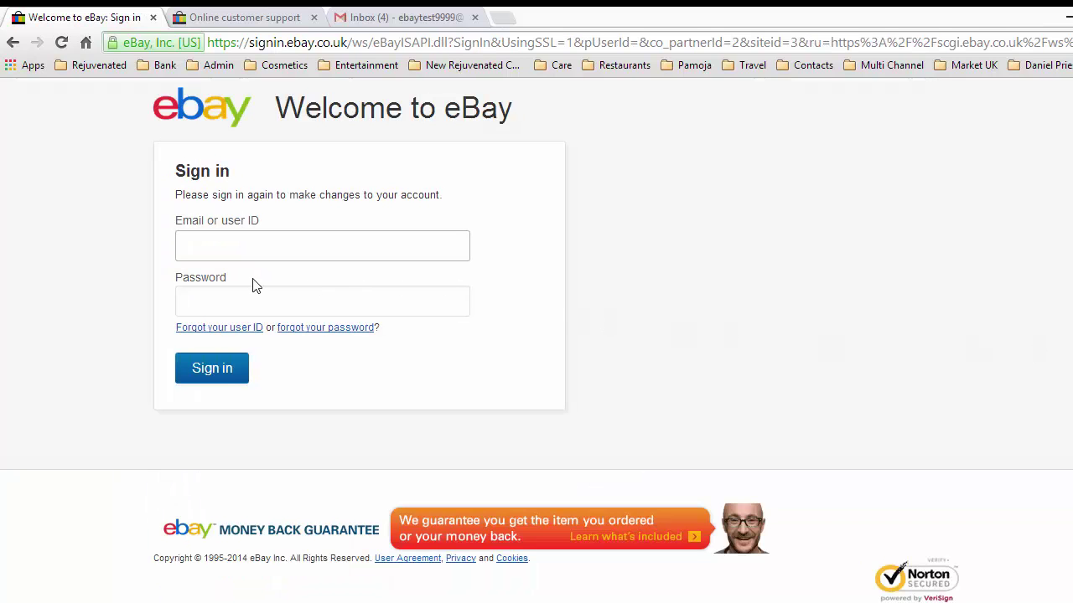
left_click(198, 248)
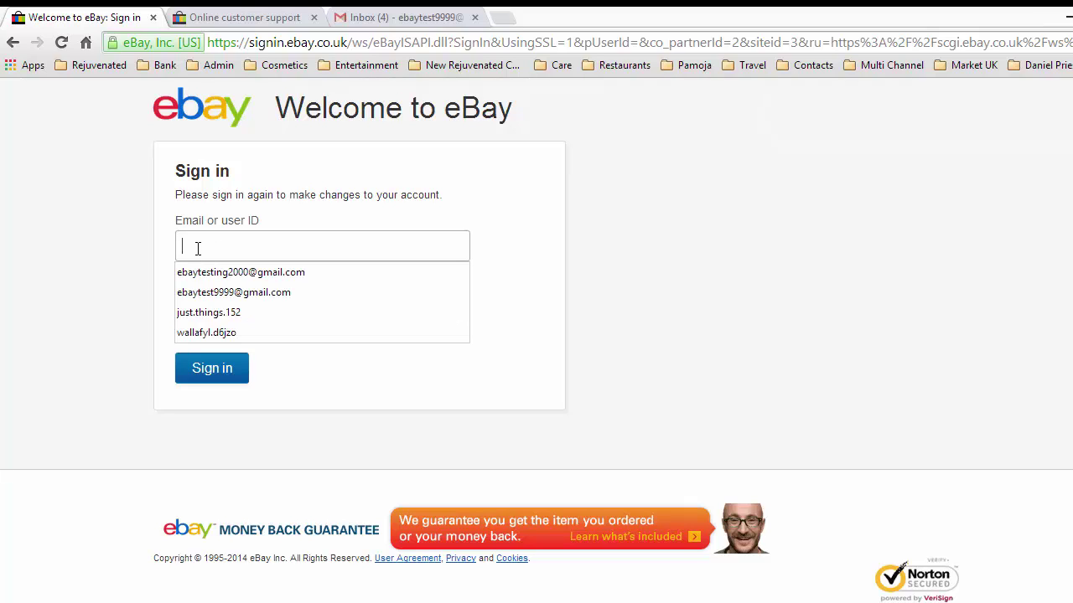
left_click(231, 294)
left_click(200, 307)
type("••••••")
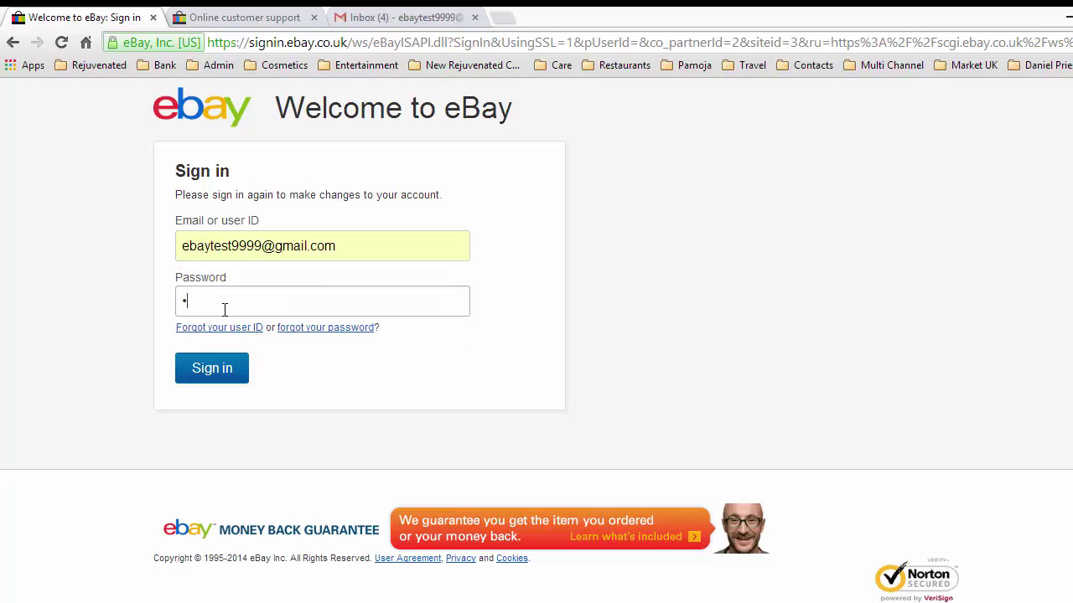
type("•••")
key("Return")
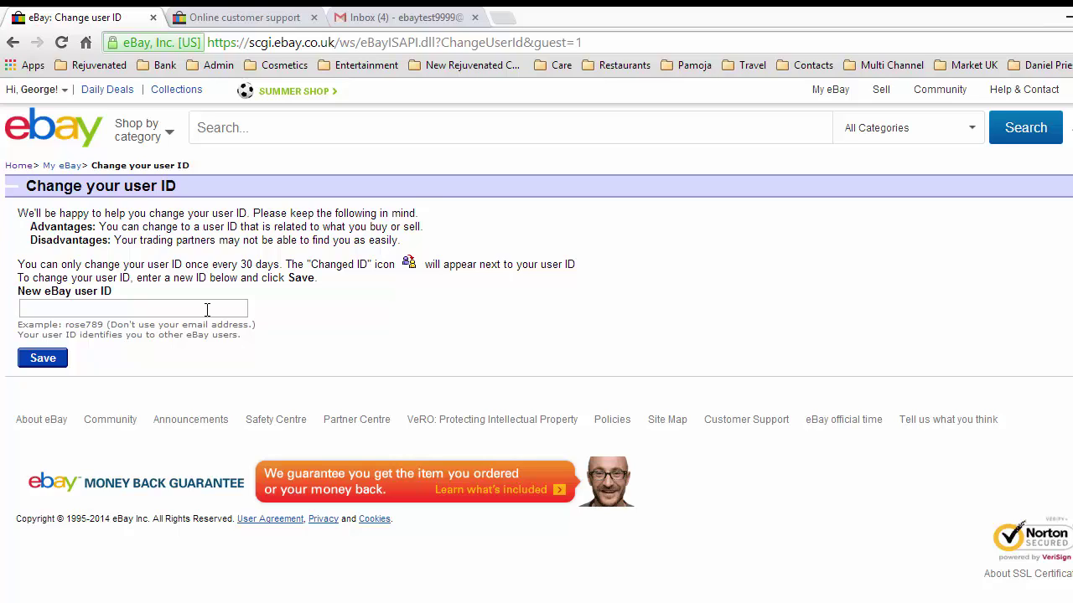
Enter the new eBay user ID, correcting its last digit, and save it.
left_click(76, 309)
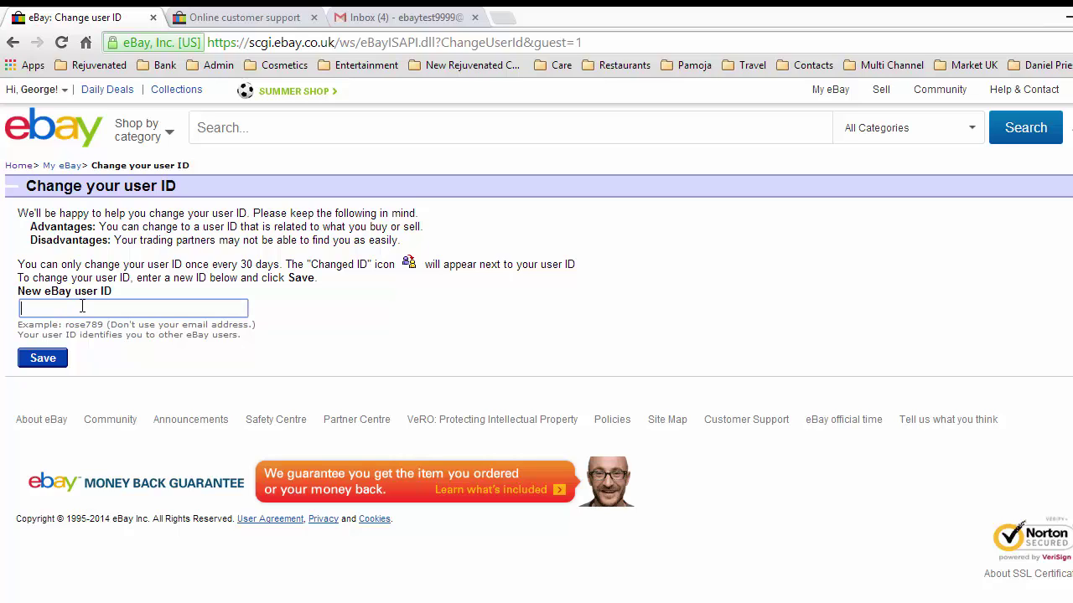
type("founda")
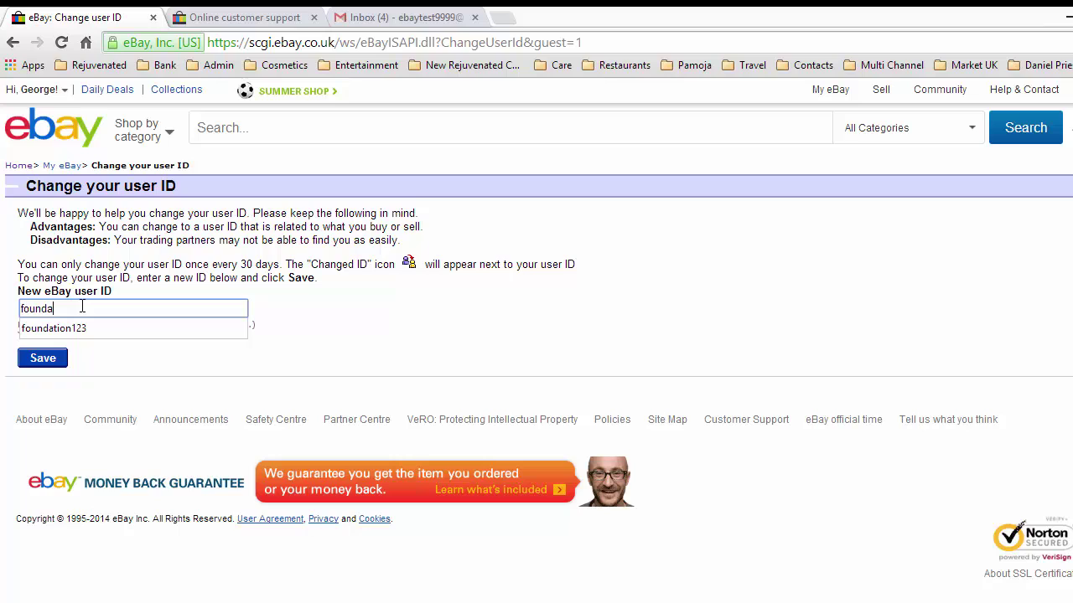
type("tion228")
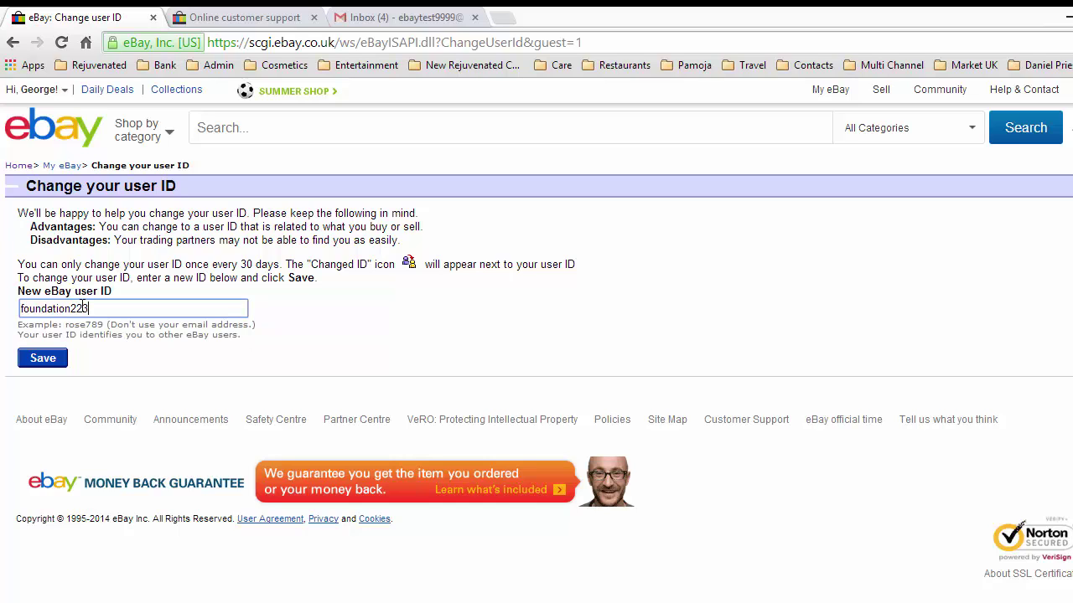
key("BackSpace")
type("3")
left_click(42, 362)
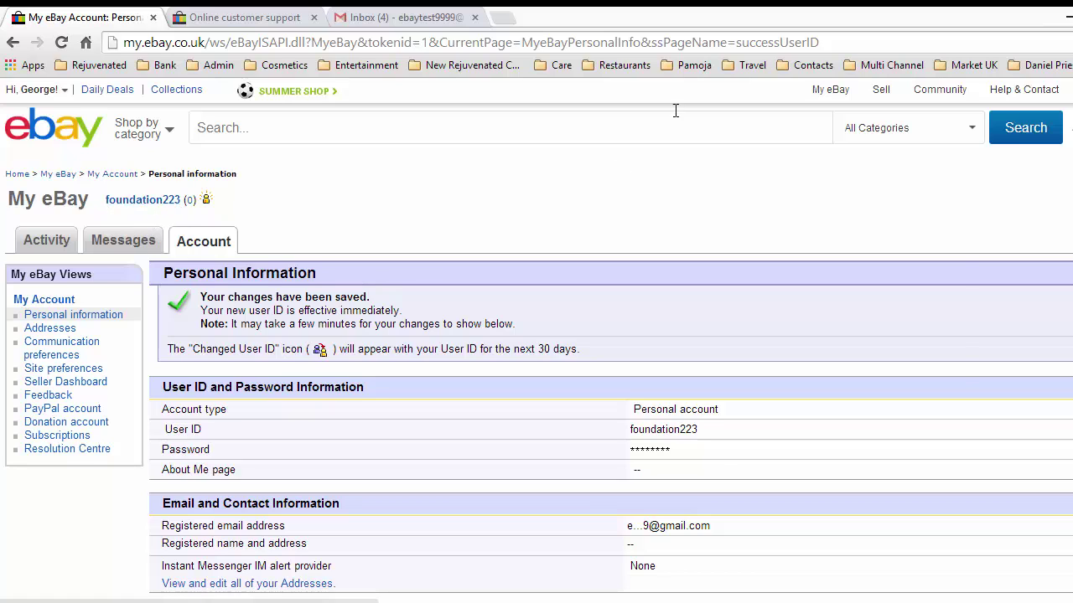
Go to My eBay Summary and follow the user ID link to the public profile.
mouse_move(829, 89)
left_click(827, 122)
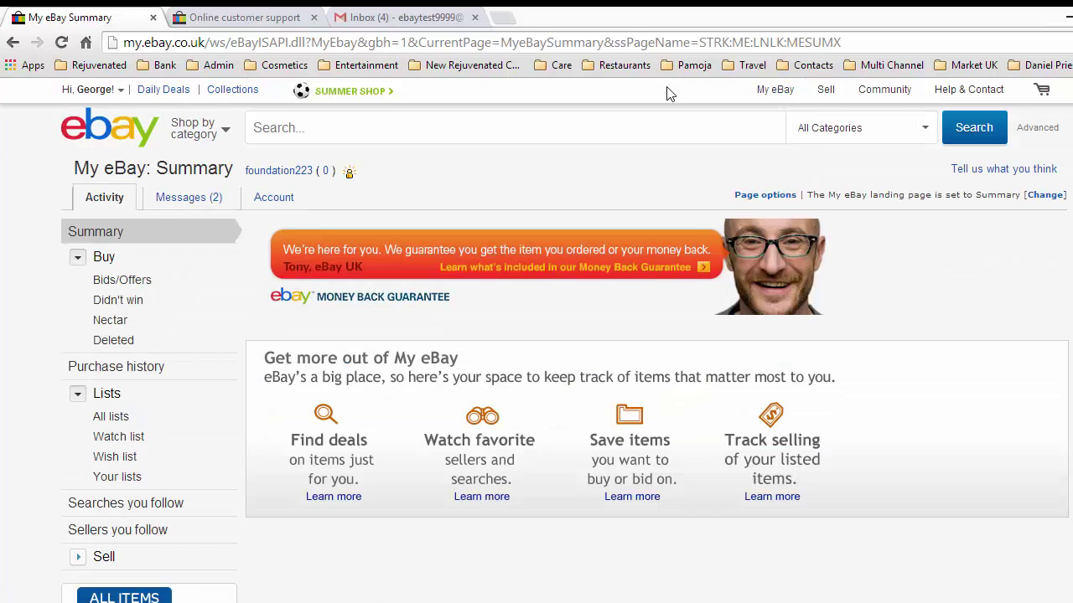
left_click(289, 178)
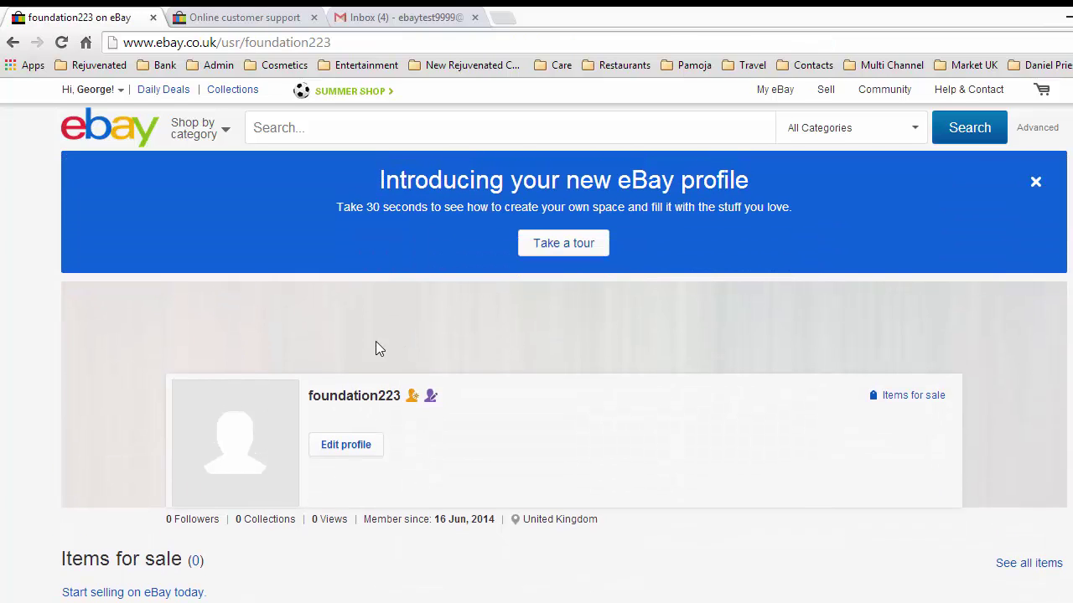
mouse_move(434, 403)
Open the Site Map from the profile footer and scroll to its My Account links.
scroll(661, 494, "down", 8)
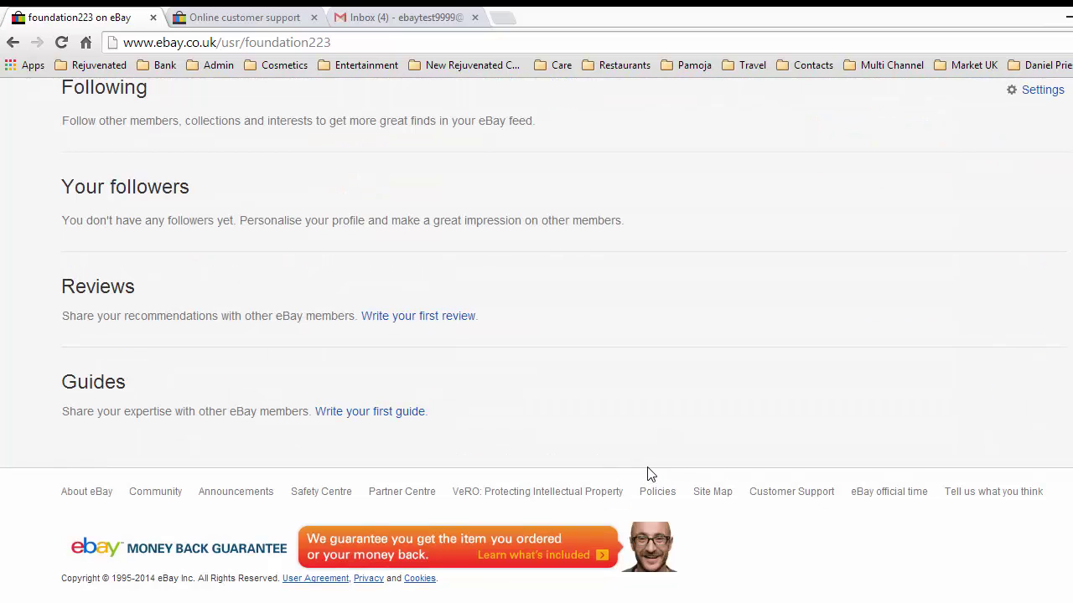
left_click(704, 497)
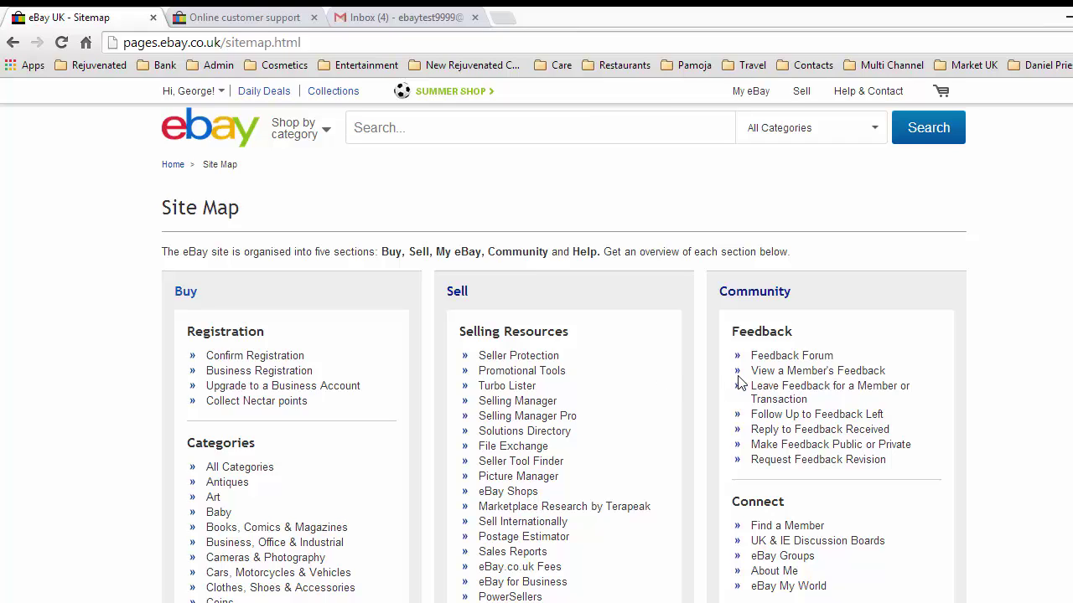
scroll(738, 376, "down", 4)
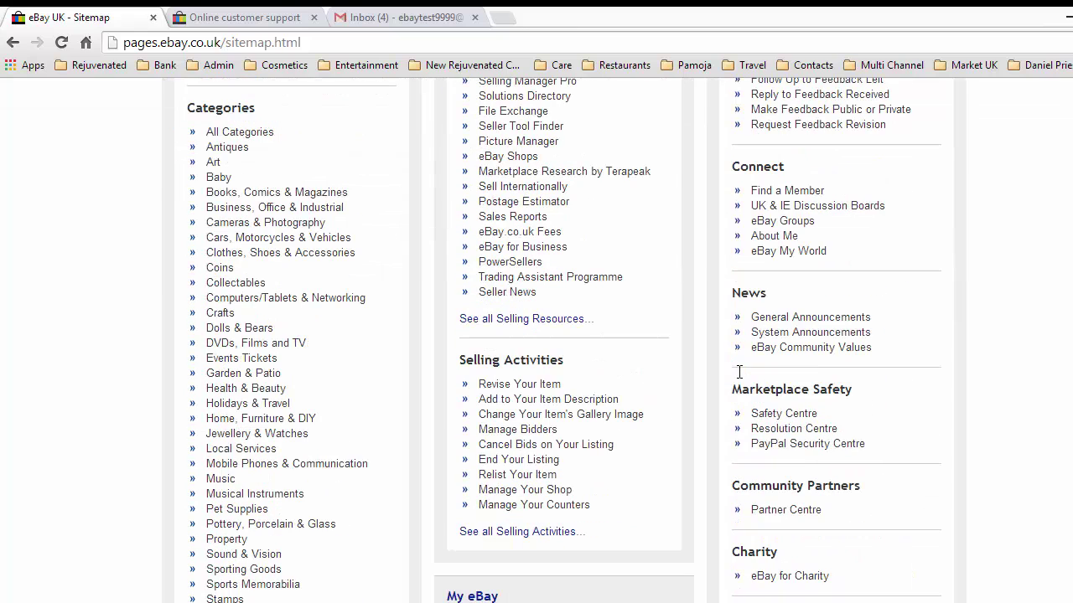
scroll(739, 374, "down", 2)
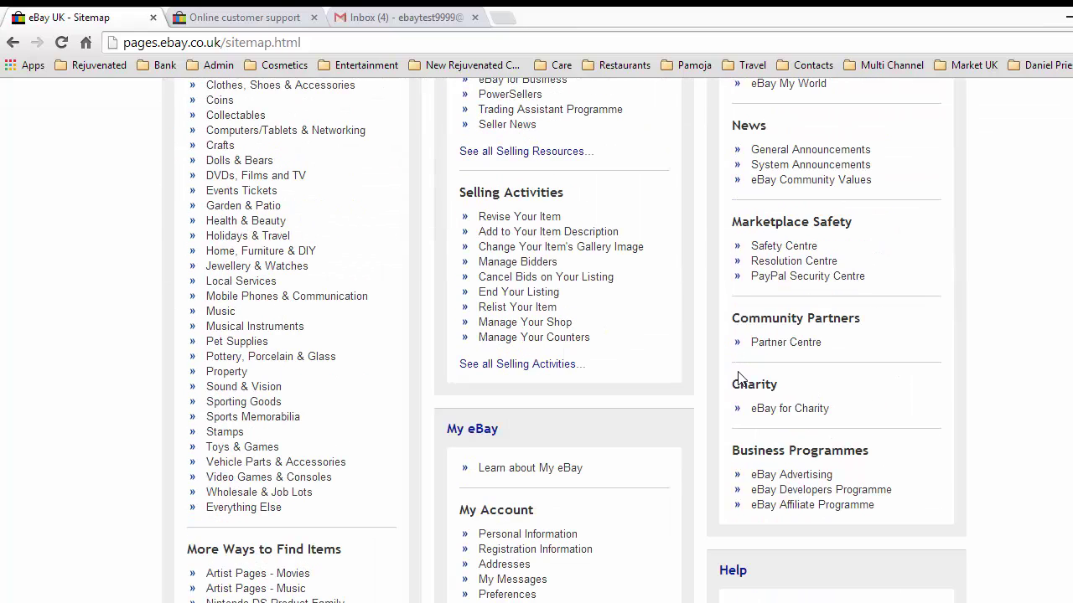
scroll(739, 377, "down", 1)
scroll(739, 378, "up", 2)
scroll(739, 377, "up", 3)
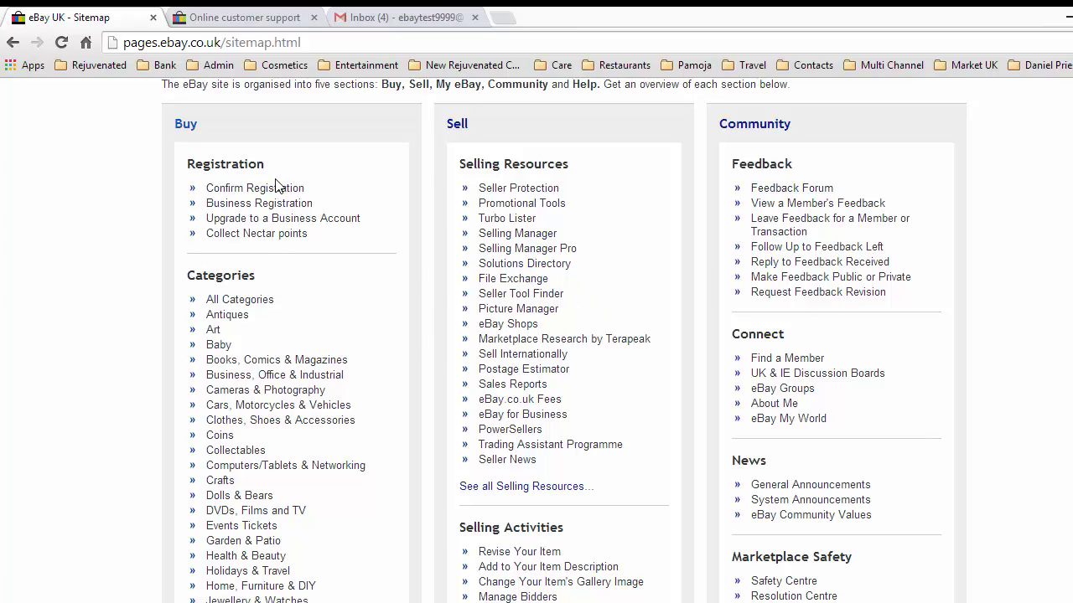
scroll(240, 381, "down", 2)
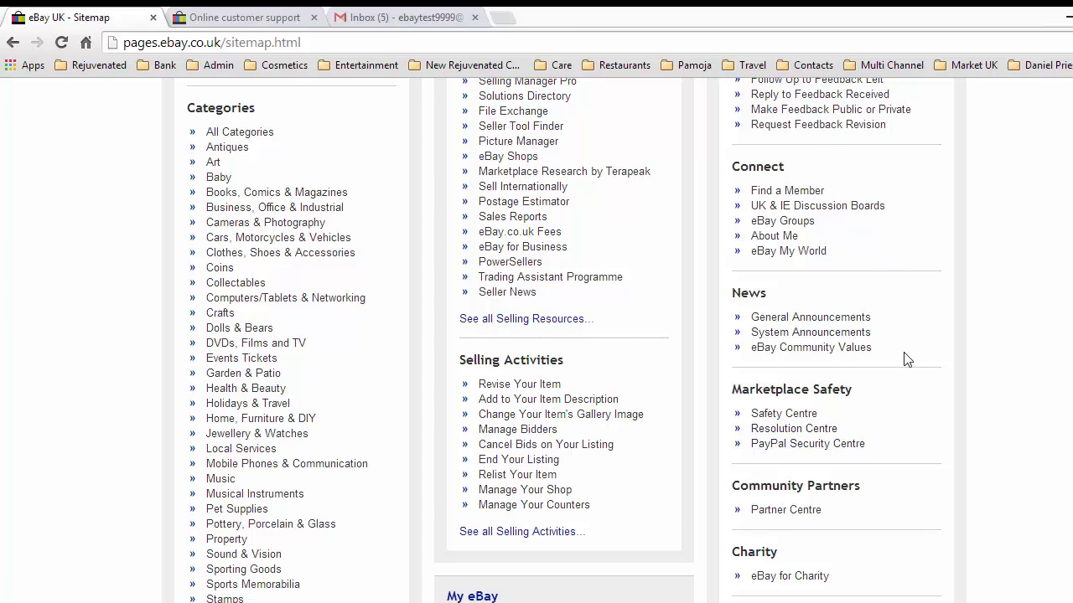
scroll(863, 386, "down", 1)
scroll(864, 386, "down", 1)
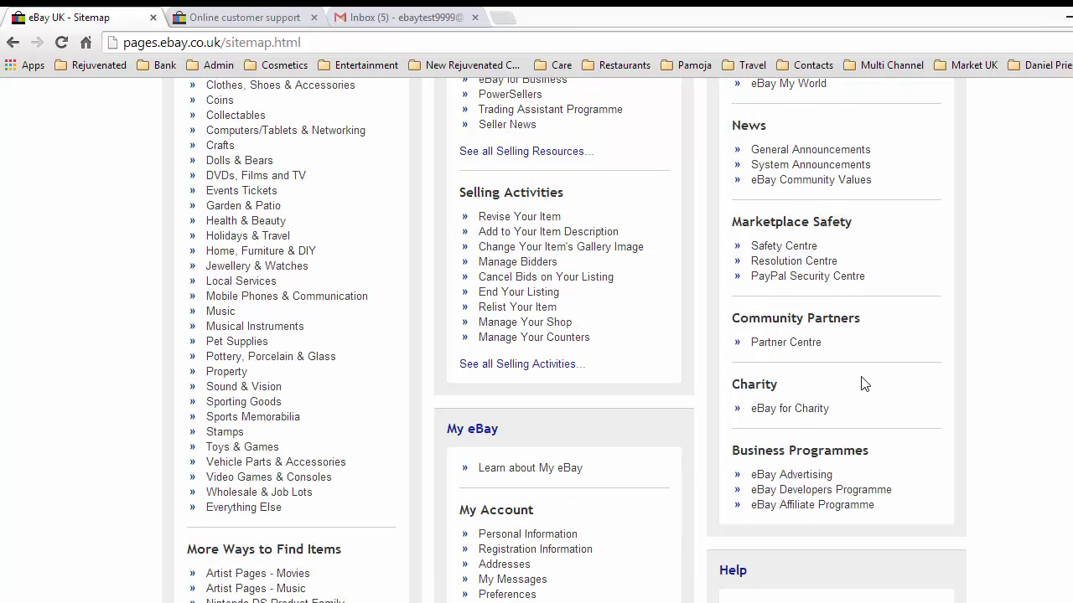
scroll(864, 384, "down", 1)
scroll(863, 384, "down", 1)
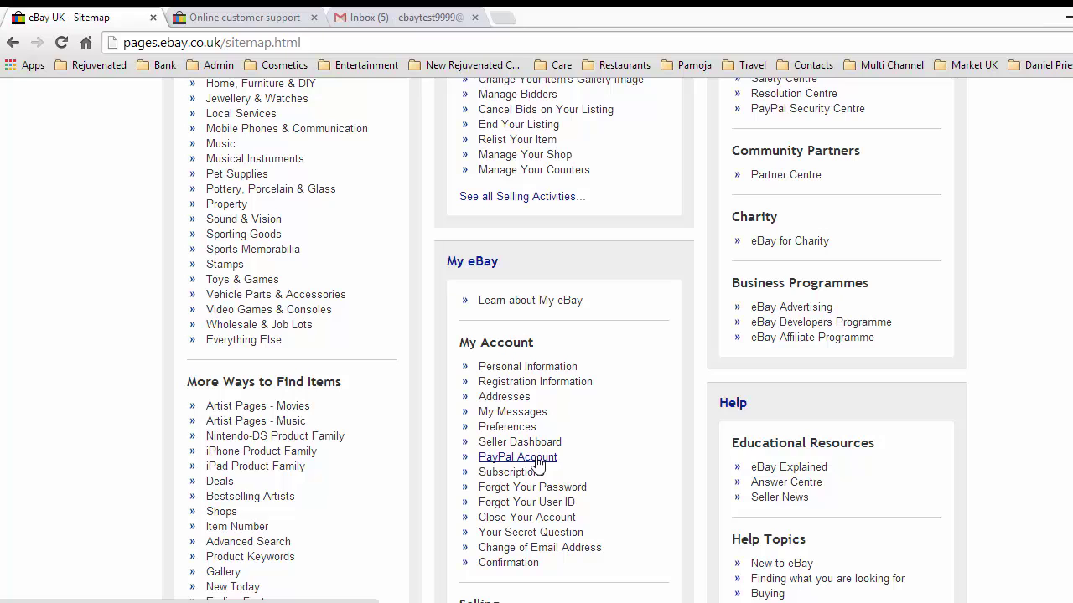
Open PayPal Account from the Site Map and enter the street address line.
left_click(537, 461)
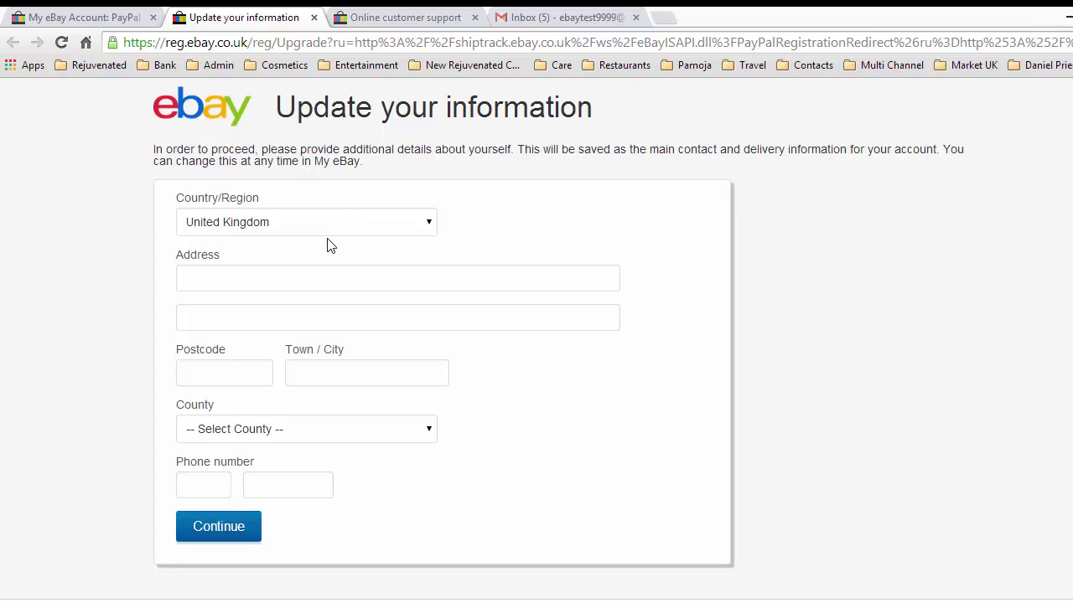
left_click(249, 282)
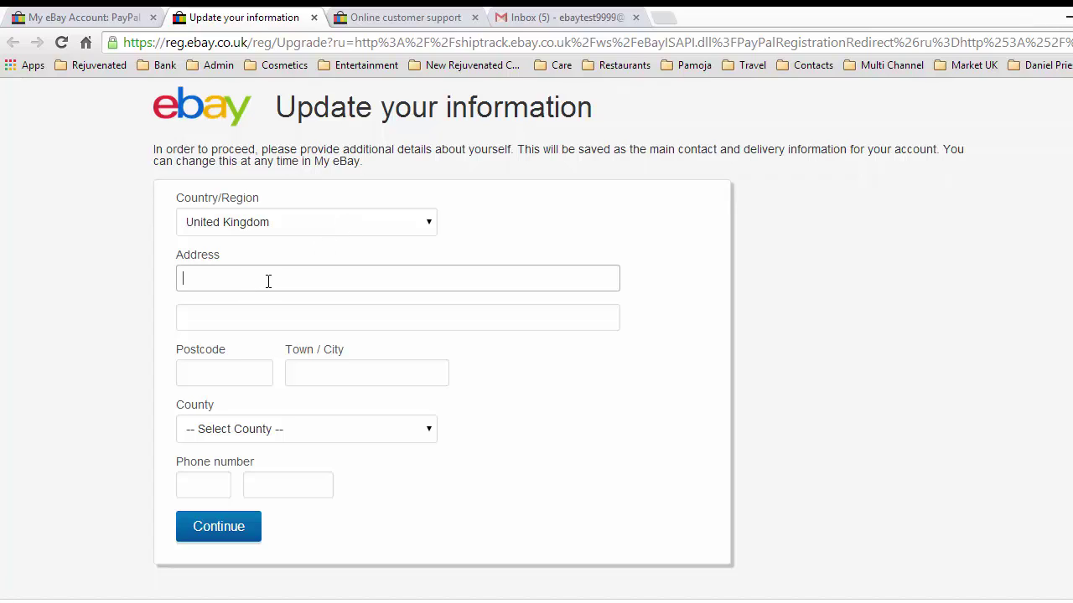
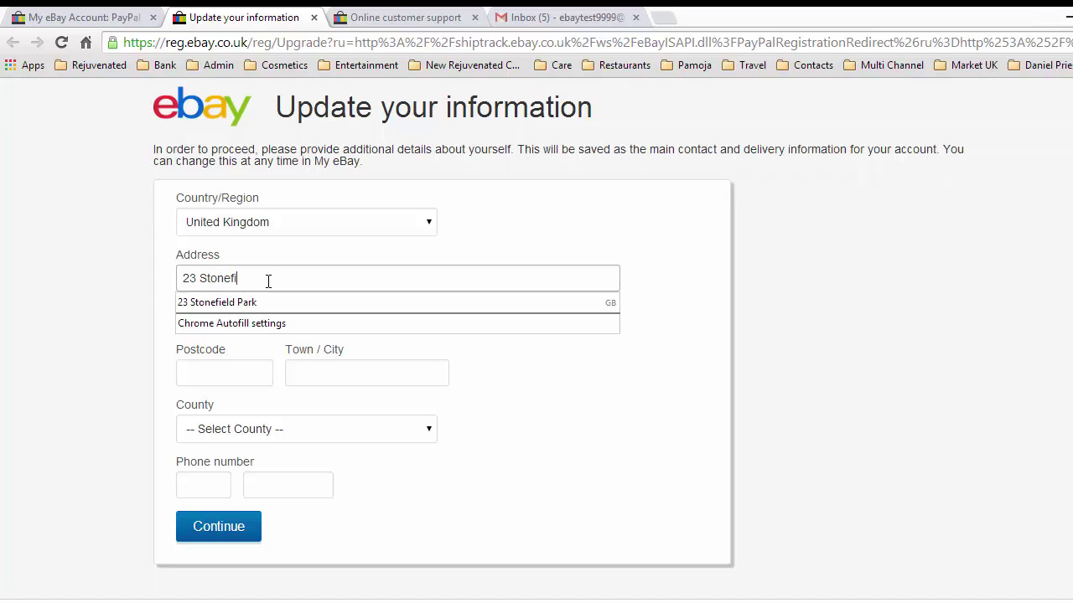
Fill in the second address line and the postcode.
left_click(383, 364)
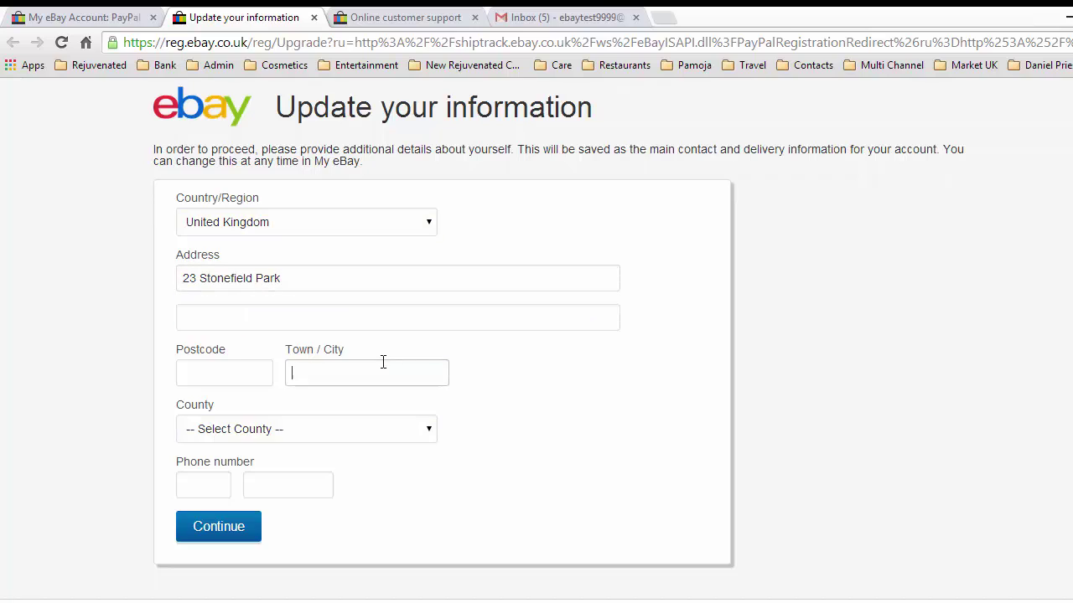
left_click(244, 315)
type("Stonehenge")
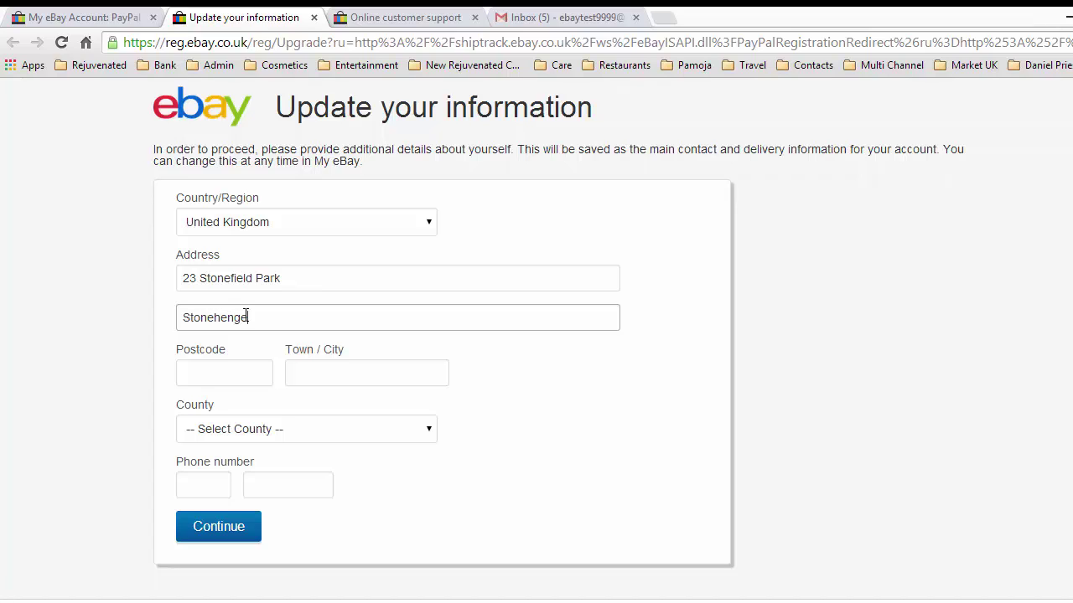
left_click(208, 374)
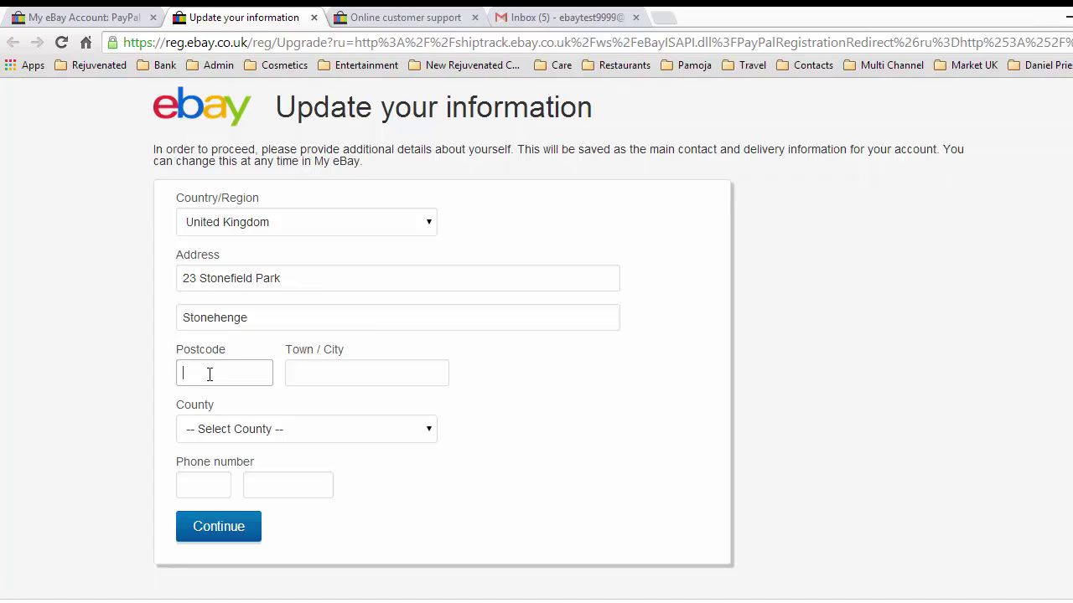
type("TT4 7YR")
Enter the town and choose Dorset as the county.
left_click(316, 376)
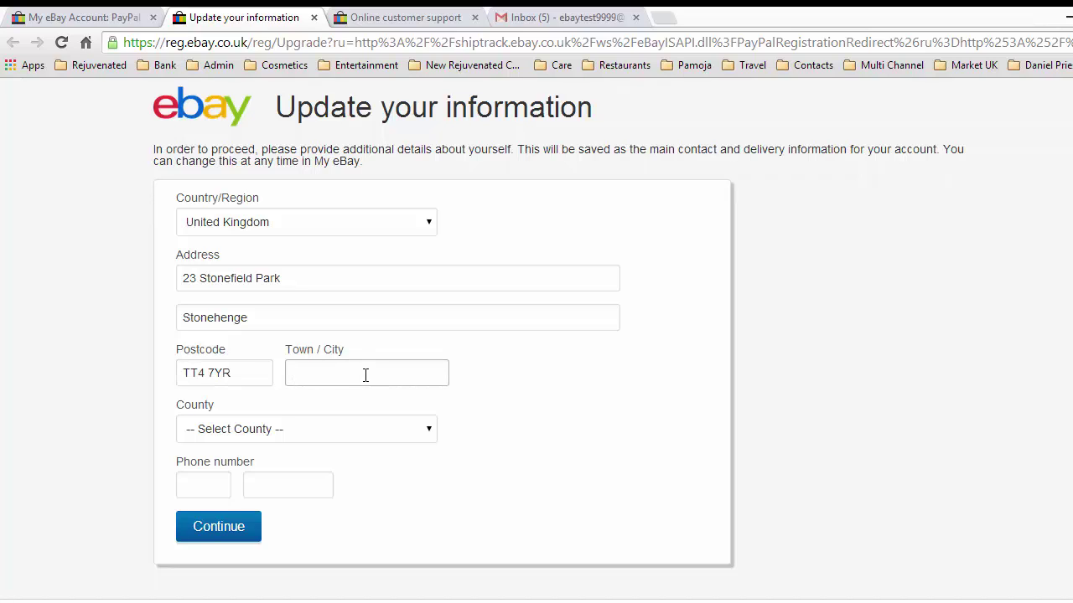
type("Stobehenge")
left_click(340, 432)
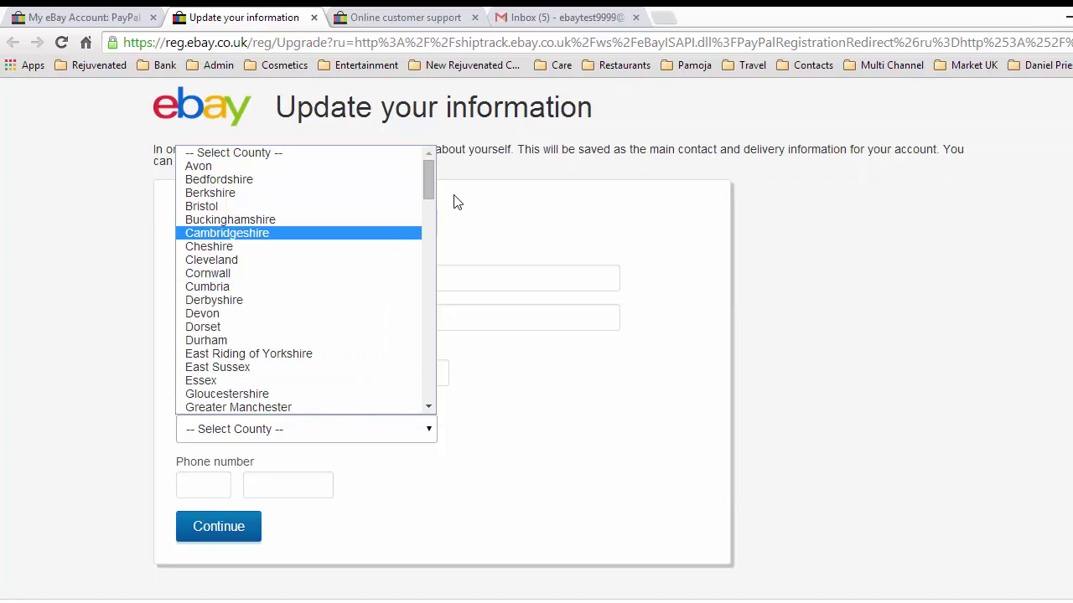
left_click_drag(431, 185, 432, 206)
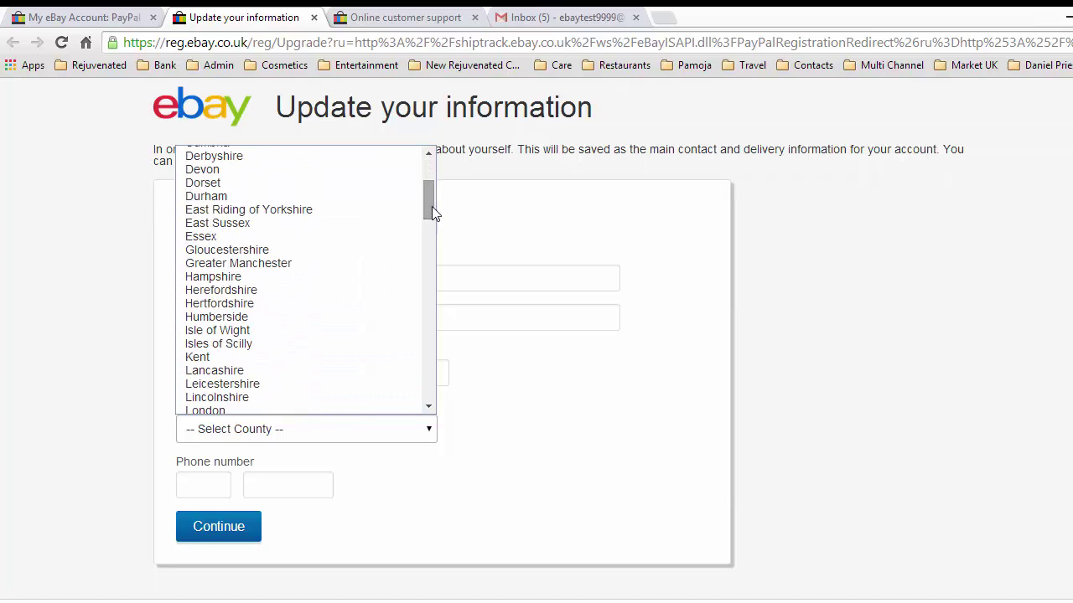
left_click(315, 186)
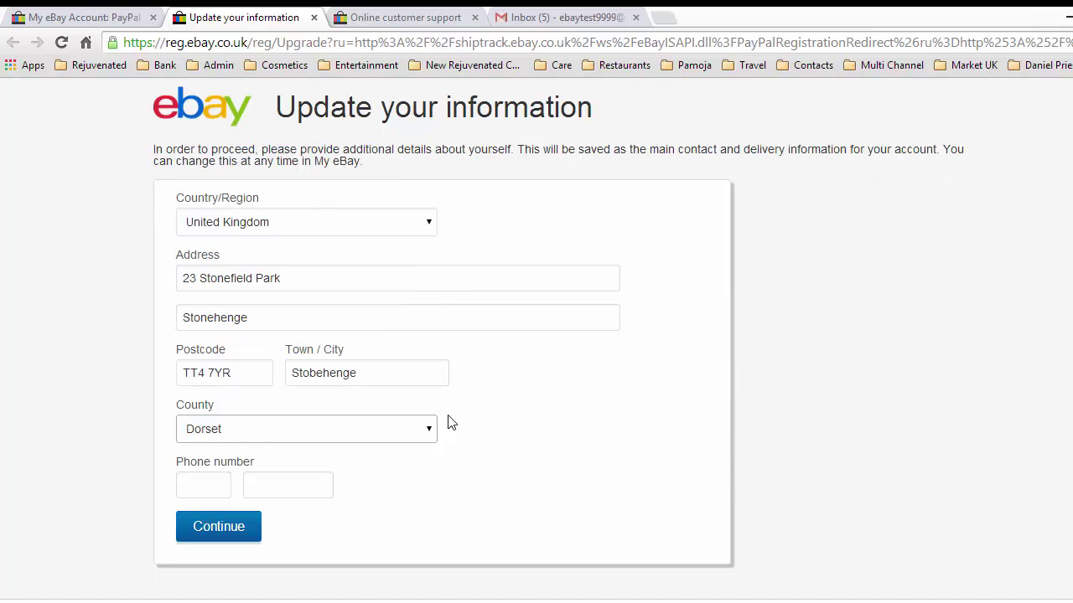
left_click(239, 528)
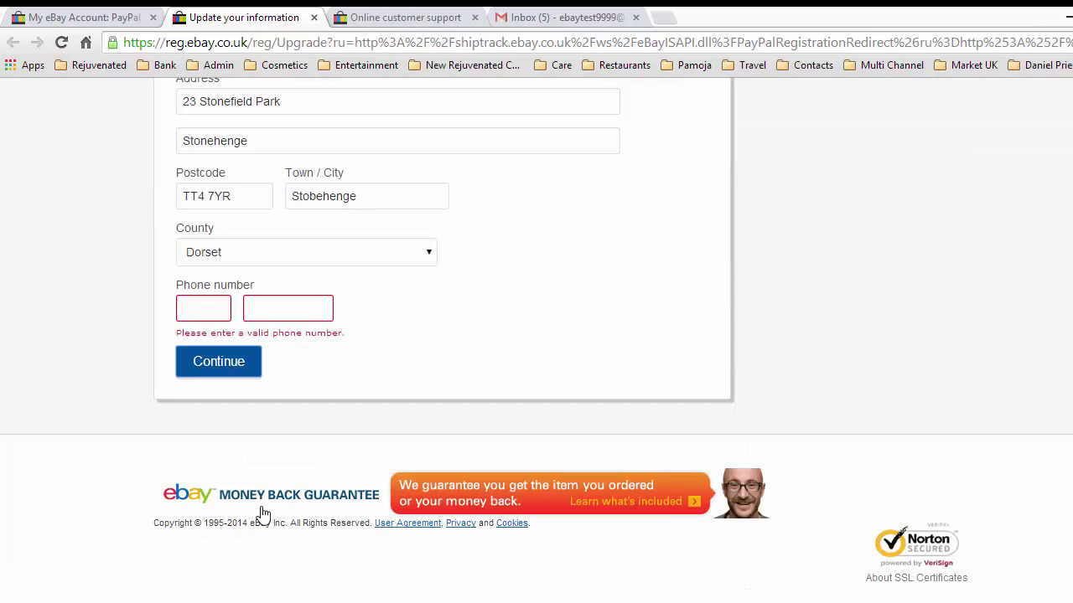
Fill in the phone area code and number, then submit the form.
left_click(215, 308)
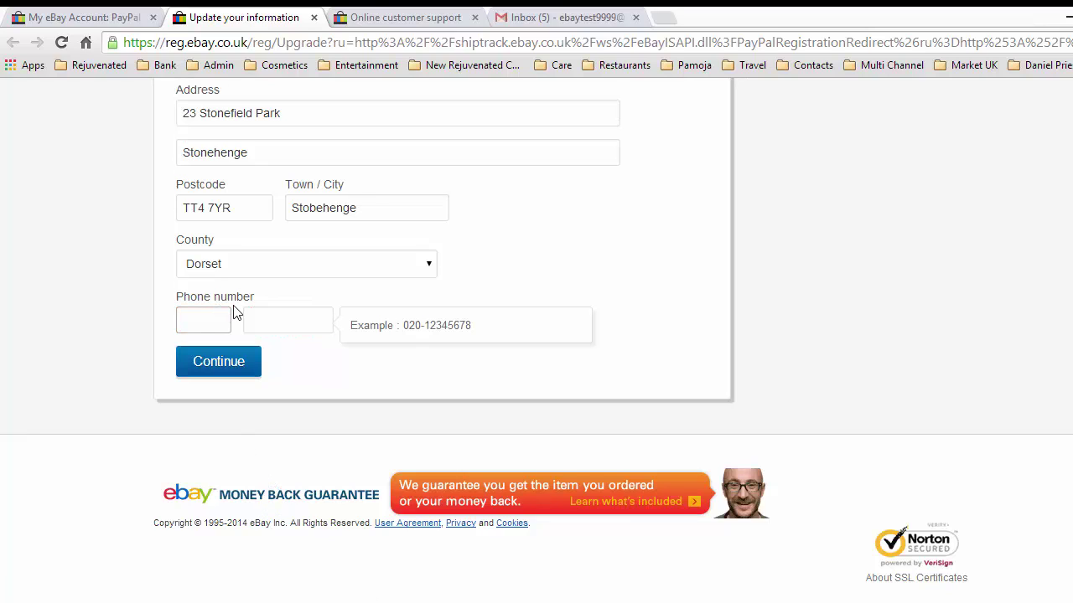
left_click(274, 314)
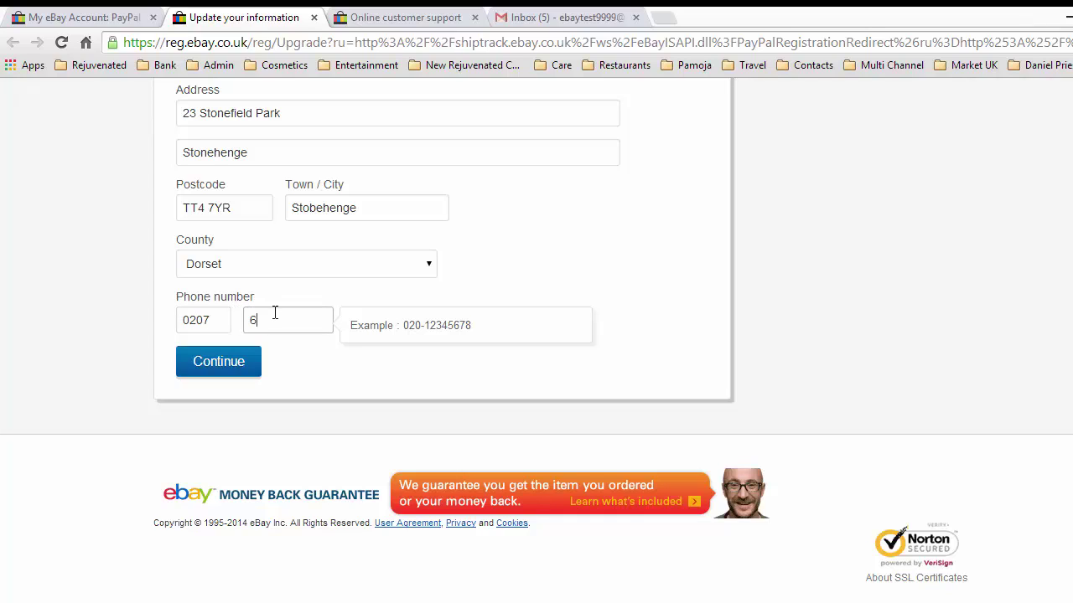
left_click(212, 374)
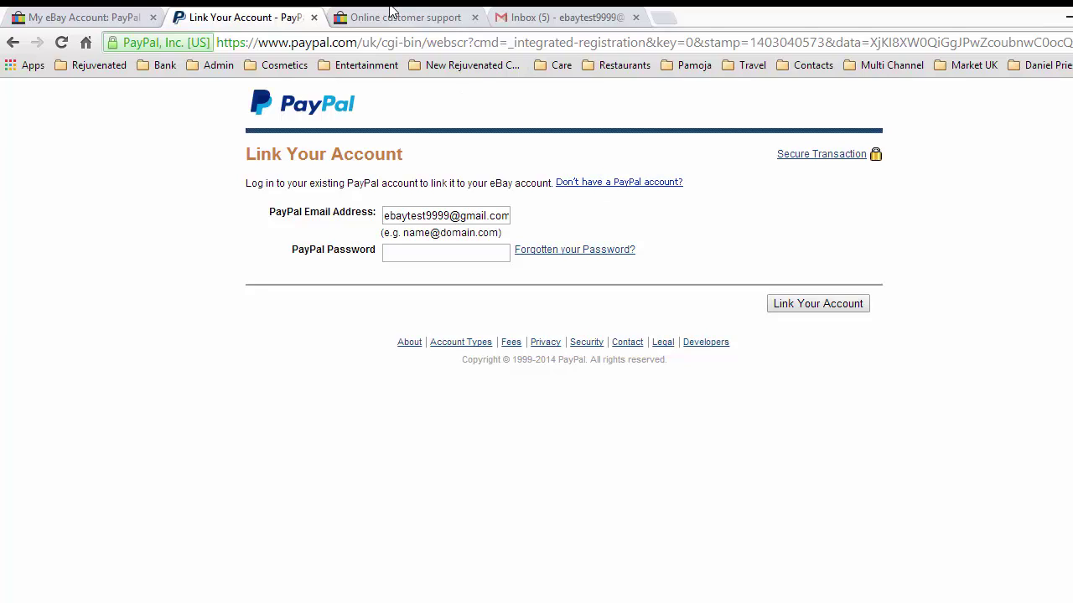
Return to the eBay tab showing My eBay's PayPal account page.
left_click(81, 19)
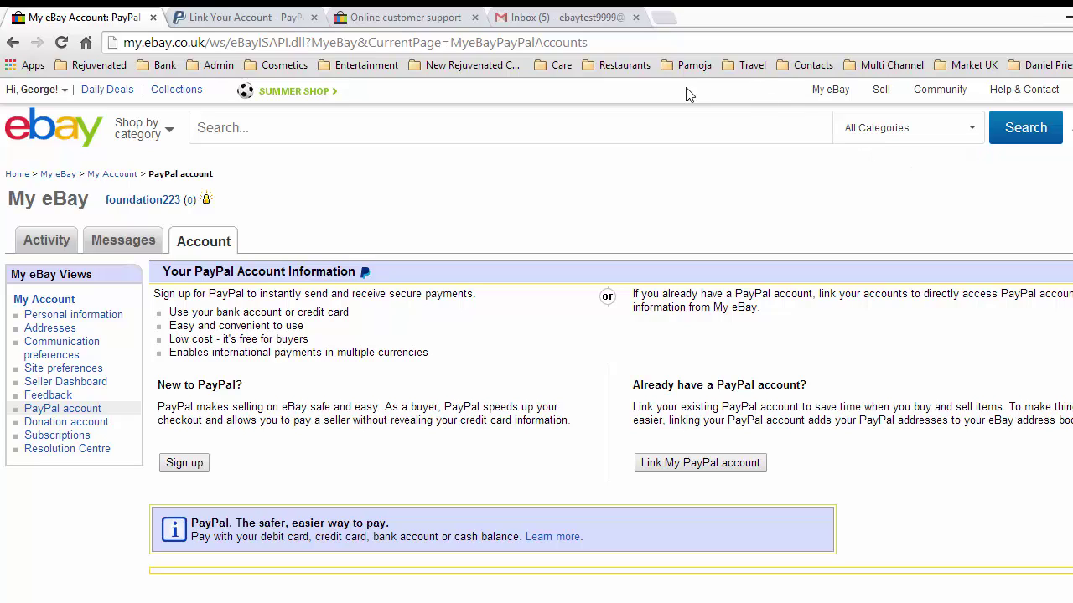
From Personal information, reach Reset your password and submit the registered Gmail address for a reset email.
left_click(94, 322)
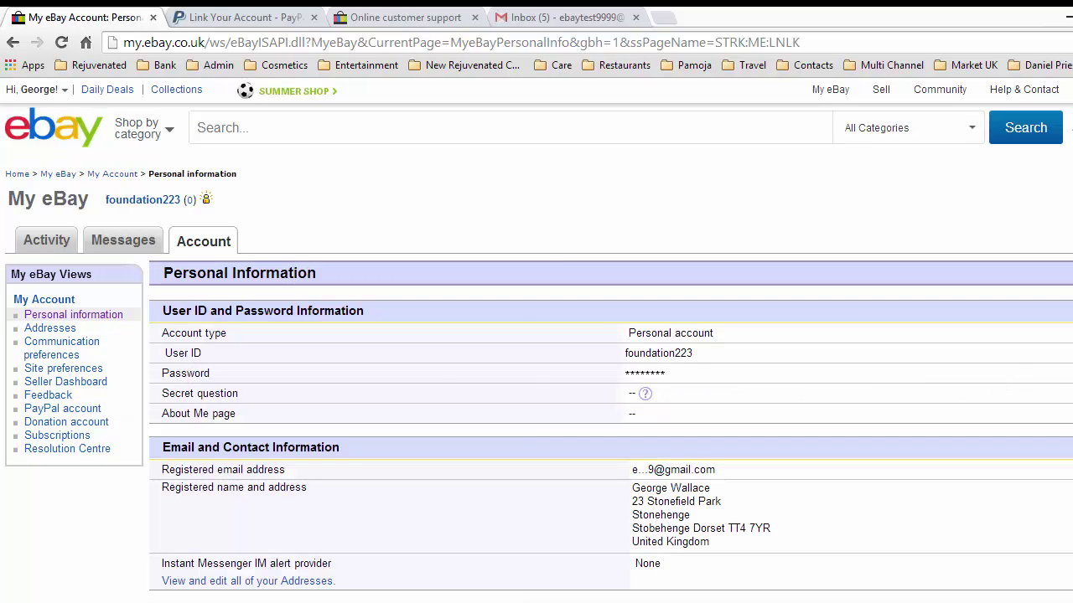
key("F5")
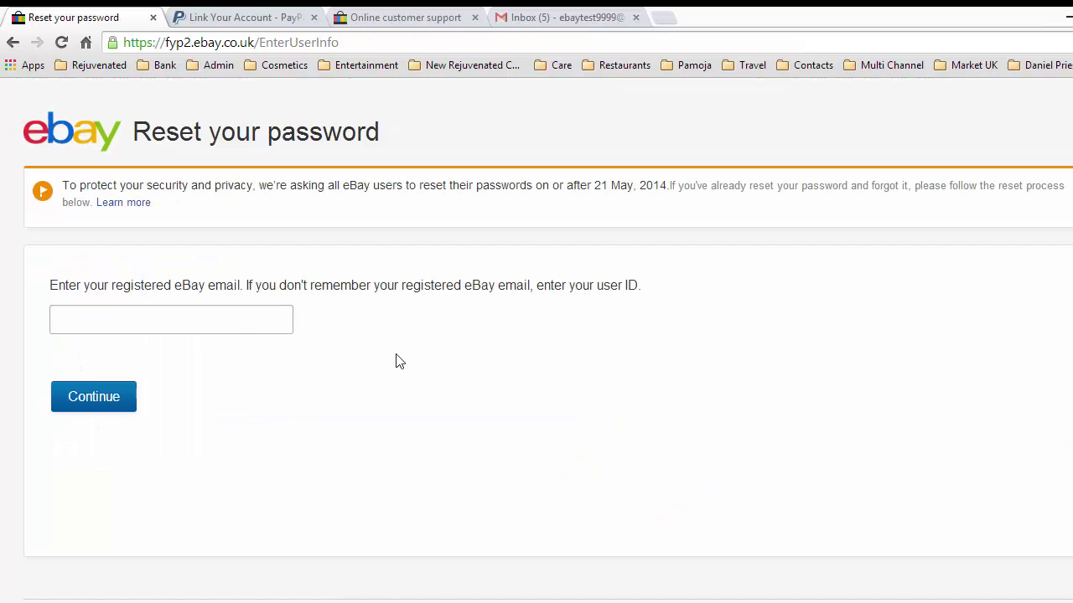
left_click(153, 322)
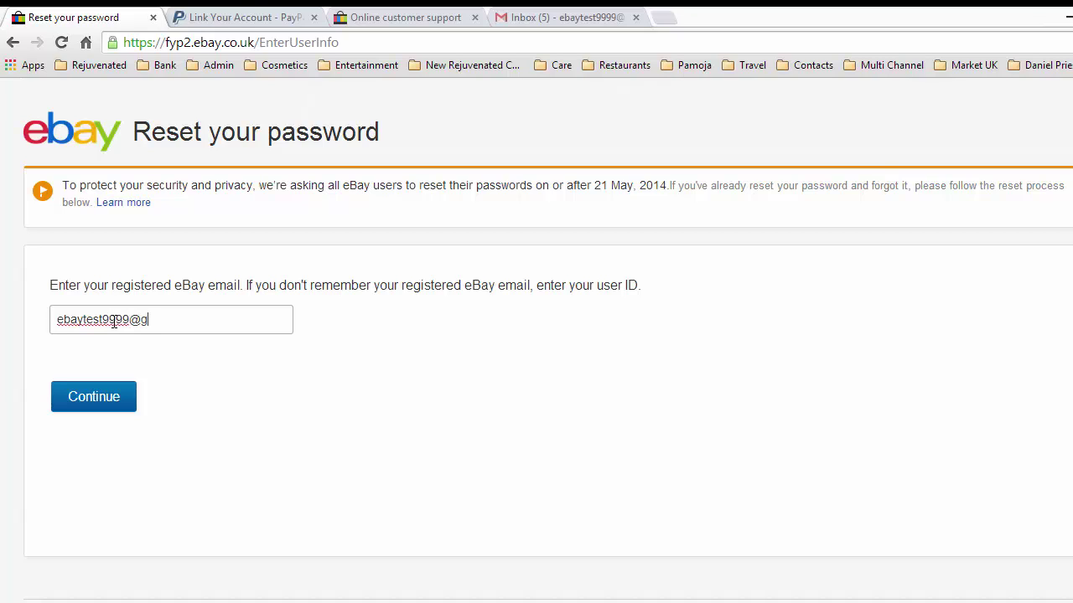
left_click(81, 400)
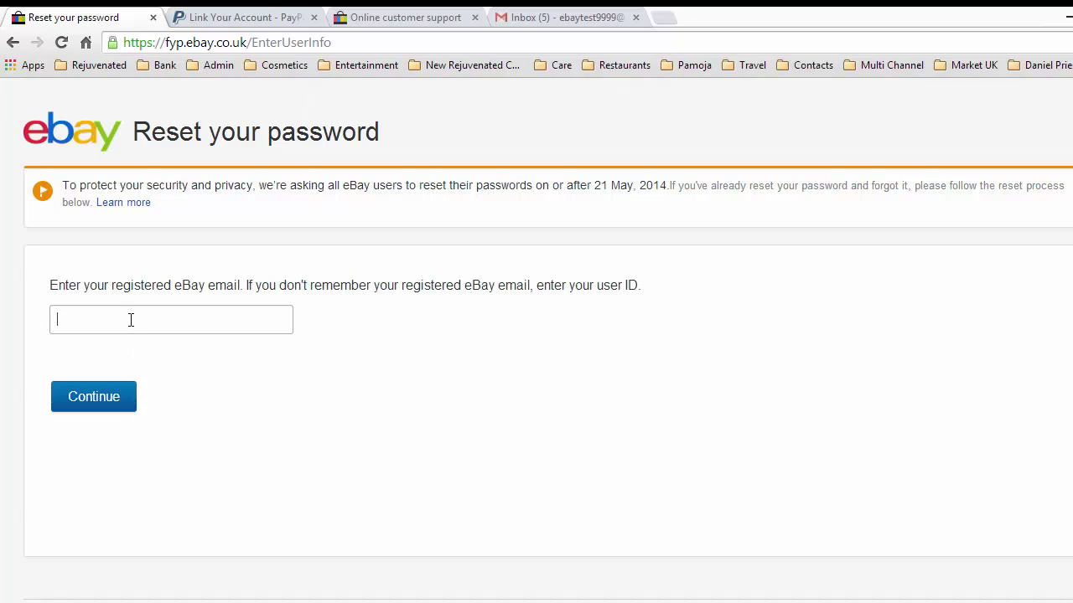
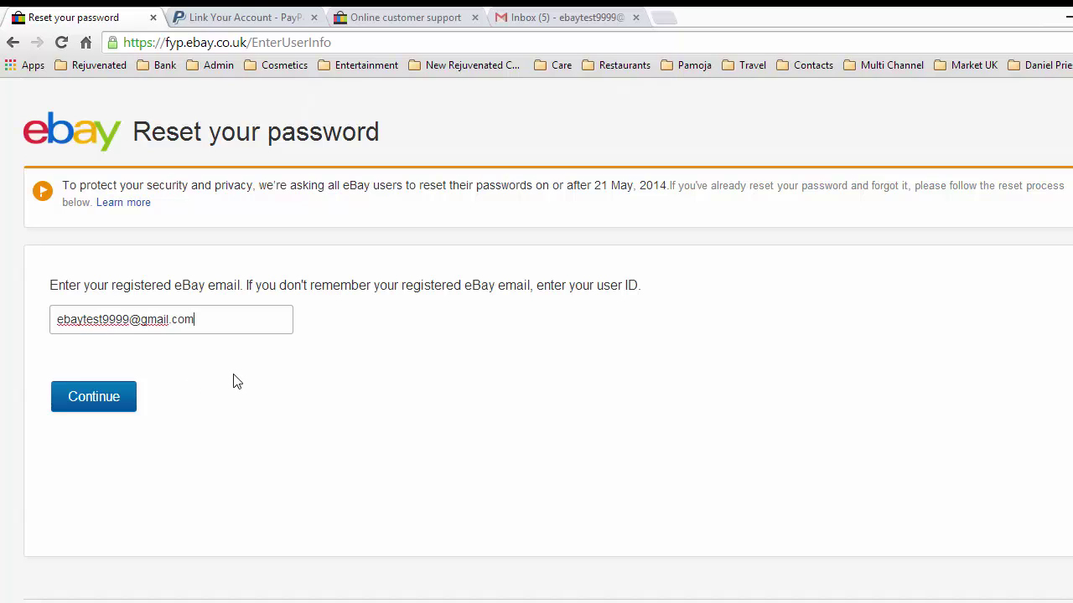
left_click(104, 404)
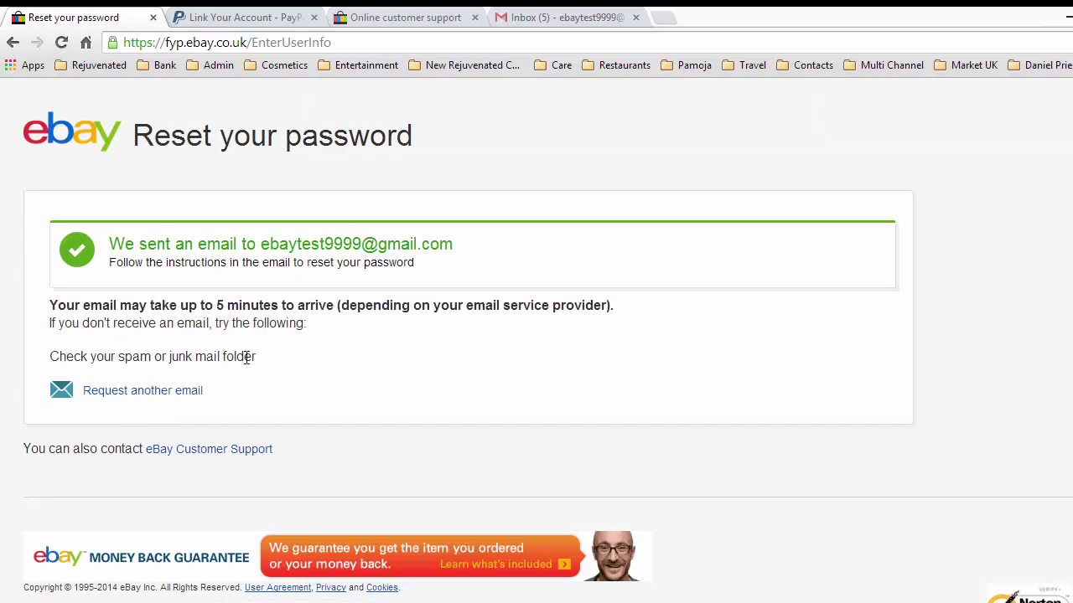
In Gmail, refresh the Inbox and open eBay's Reset Your Password email.
left_click(559, 22)
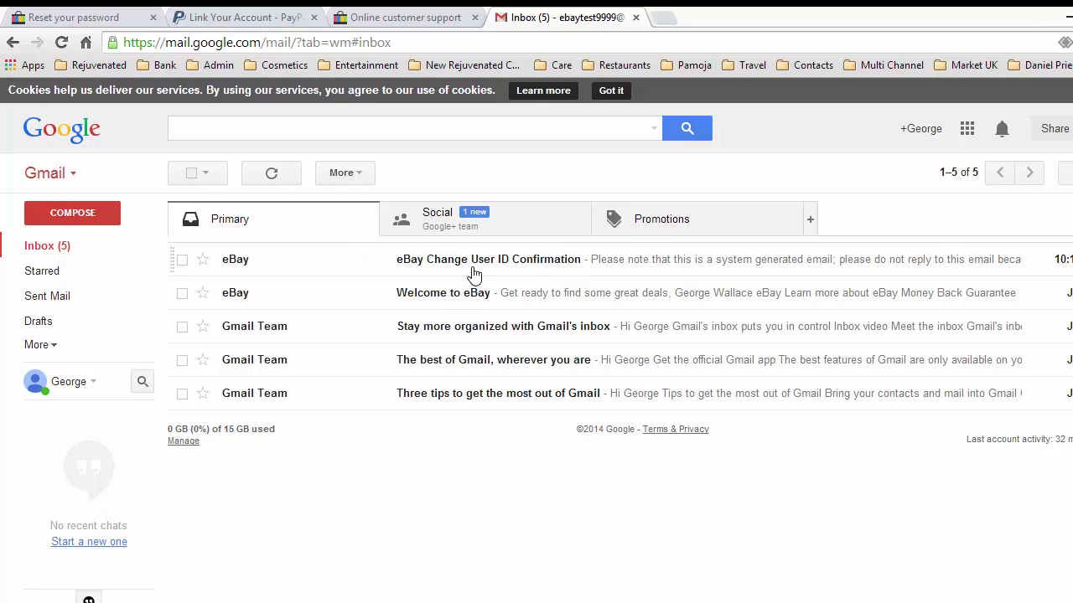
left_click(56, 248)
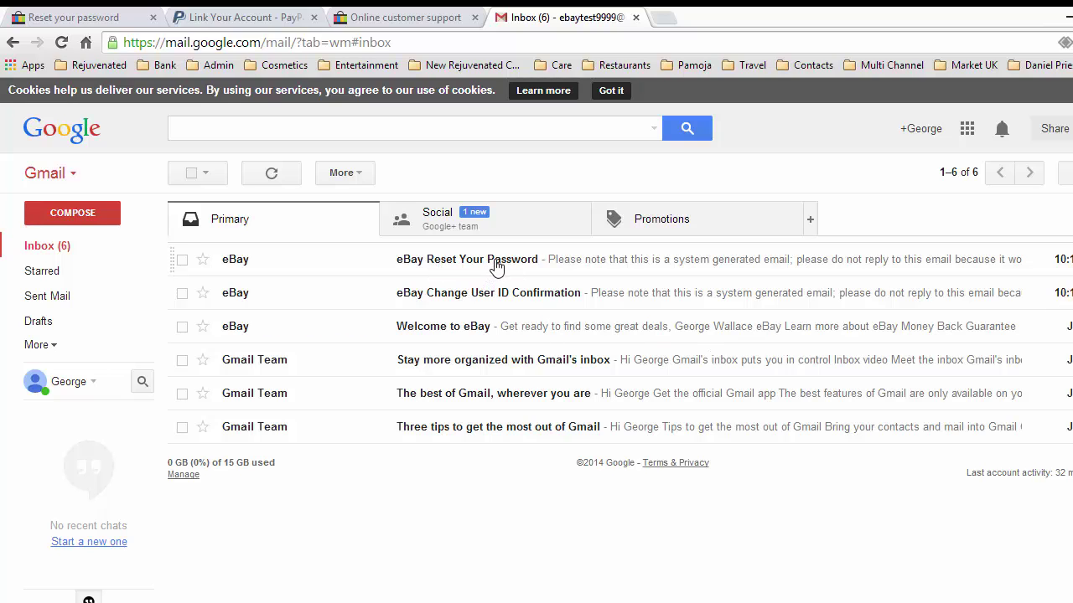
left_click(496, 265)
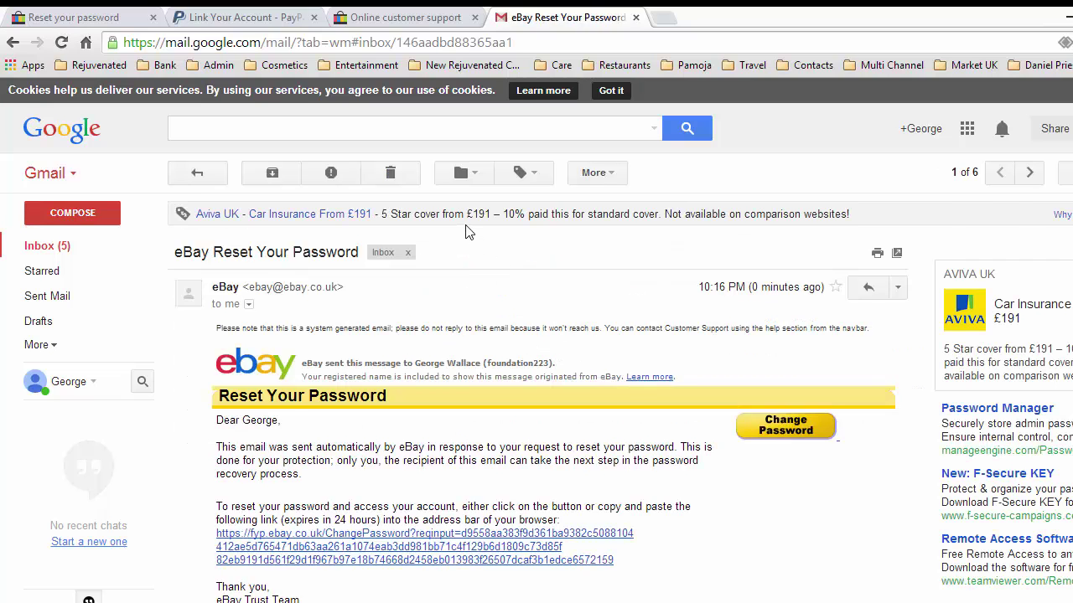
scroll(467, 231, "down", 2)
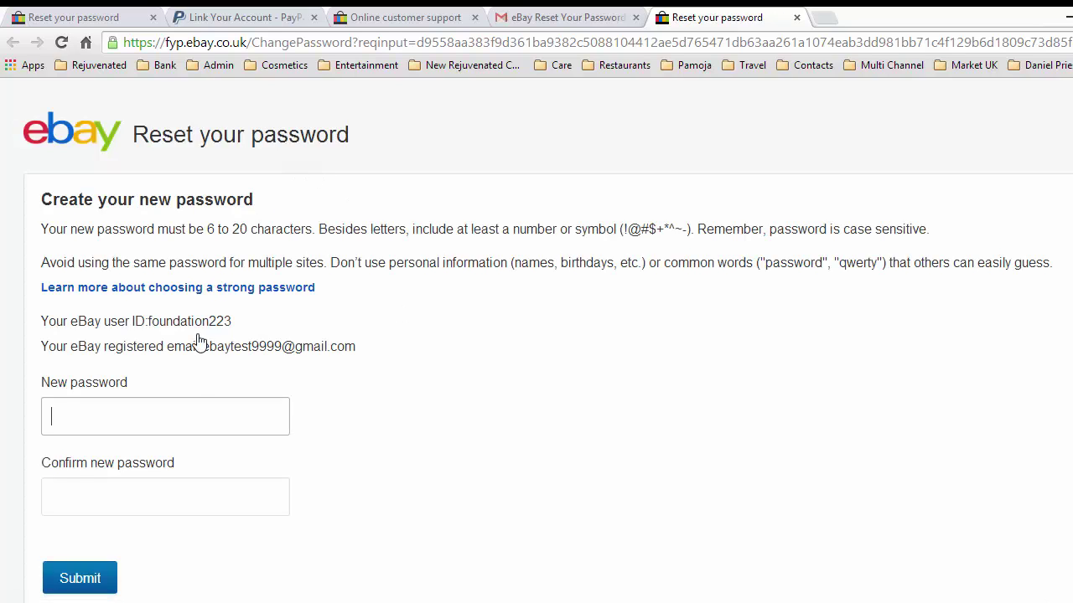
Enter the new password in New password and Confirm new password, then submit it.
left_click(70, 422)
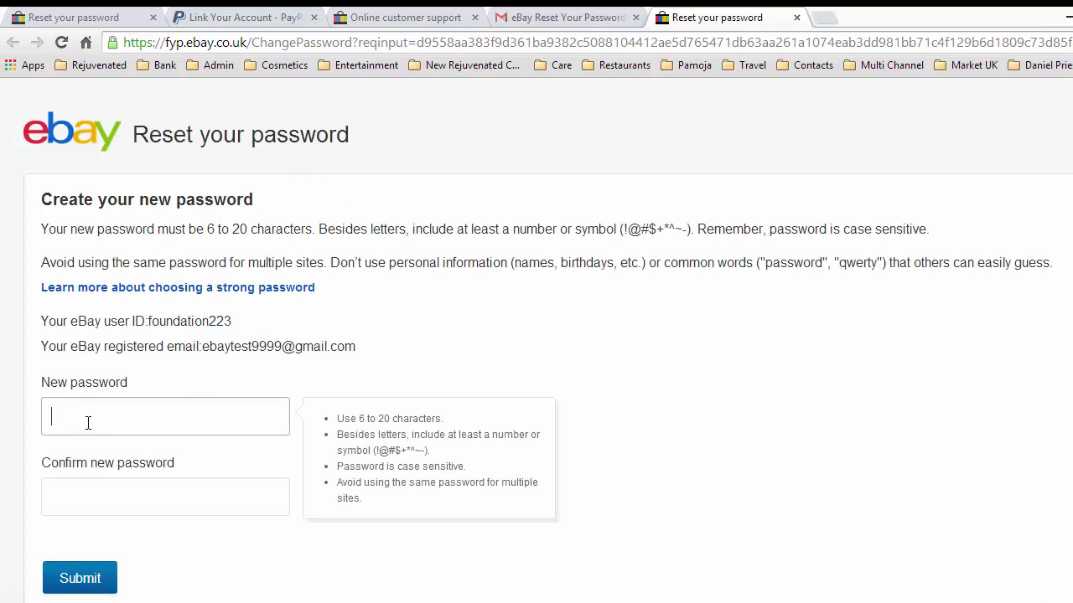
type("•••••")
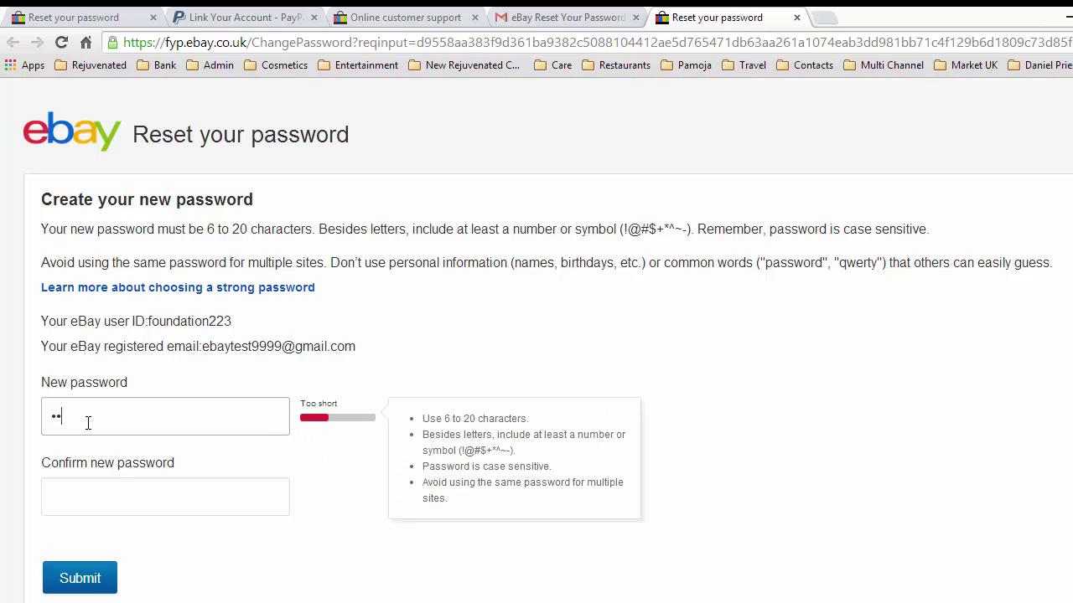
type("•")
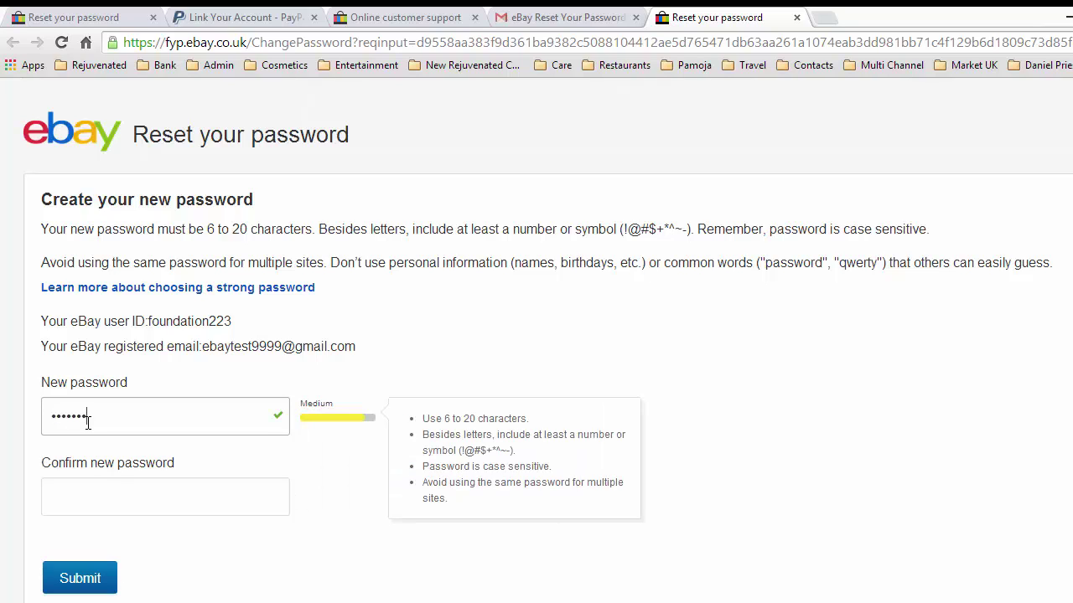
type("••")
left_click(98, 510)
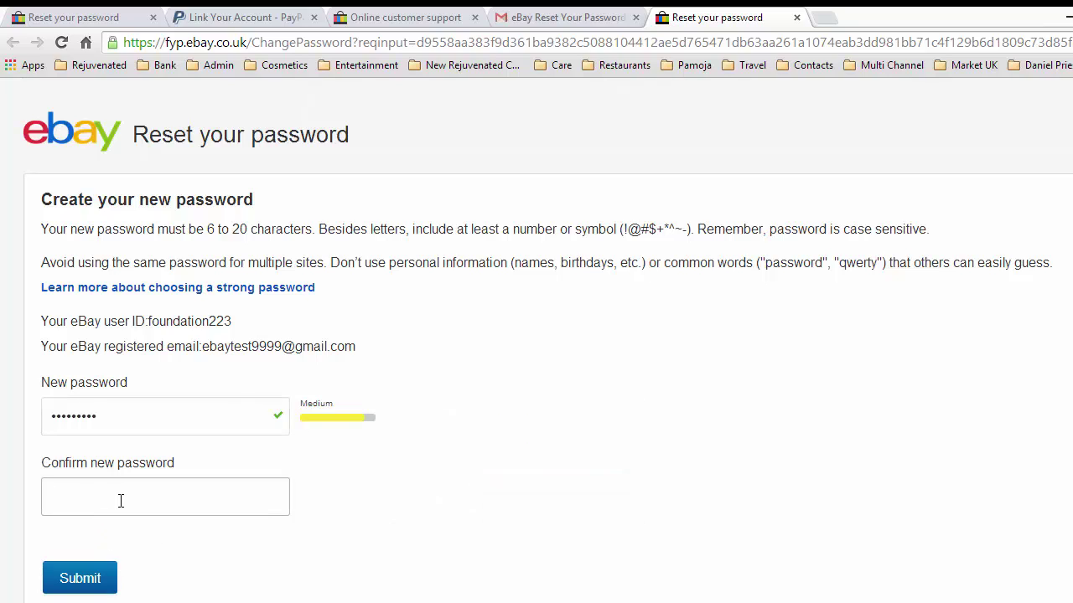
type("•••••••••")
left_click(82, 580)
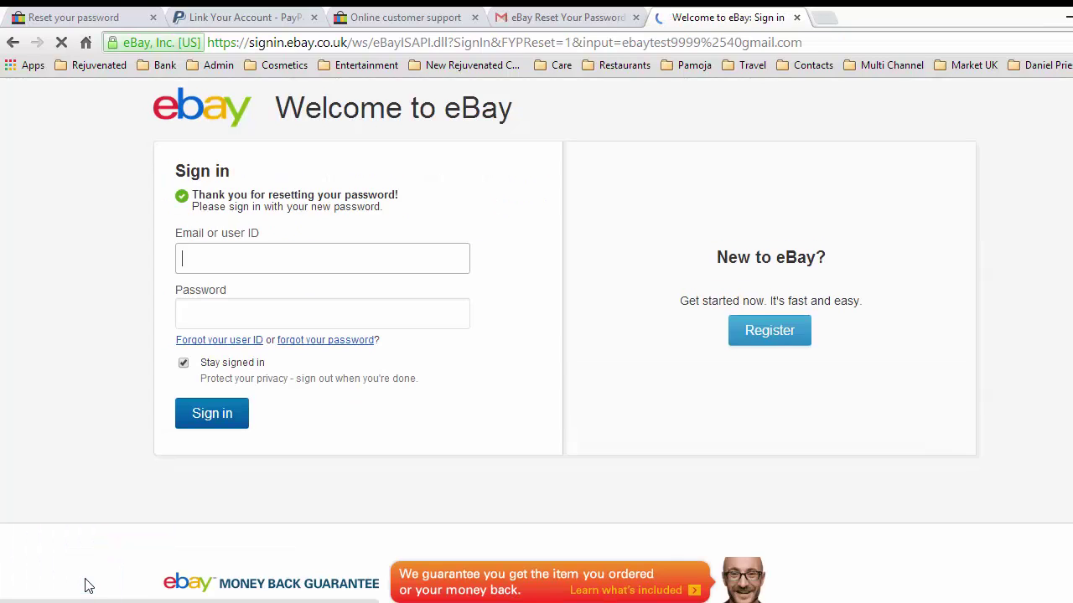
Sign in using the autofilled registered email and the new password.
left_click(228, 270)
key("Down")
key("Down")
key("Down")
left_click(235, 308)
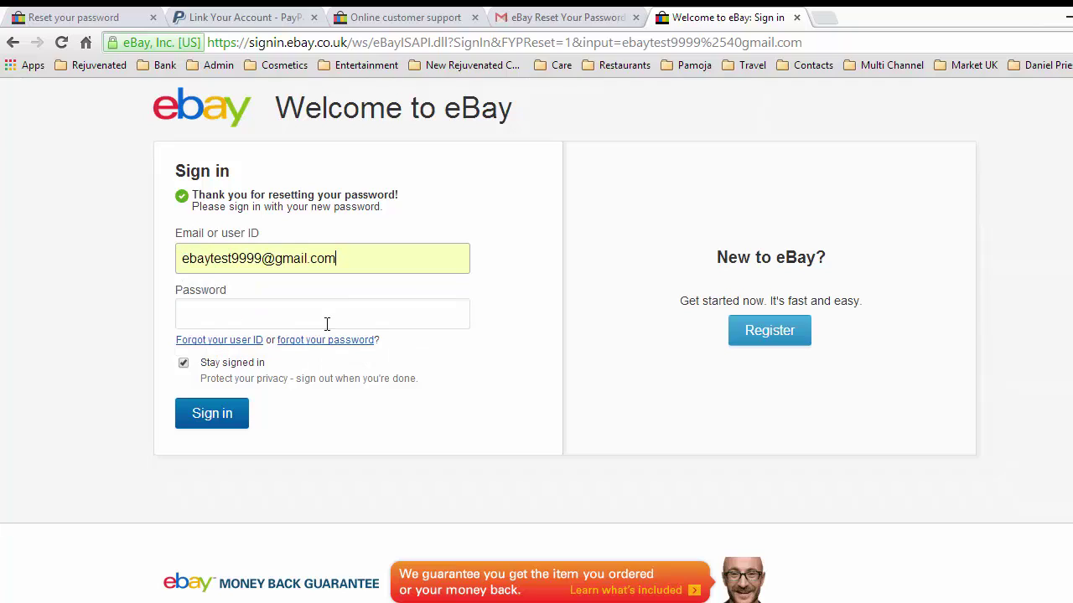
left_click(229, 316)
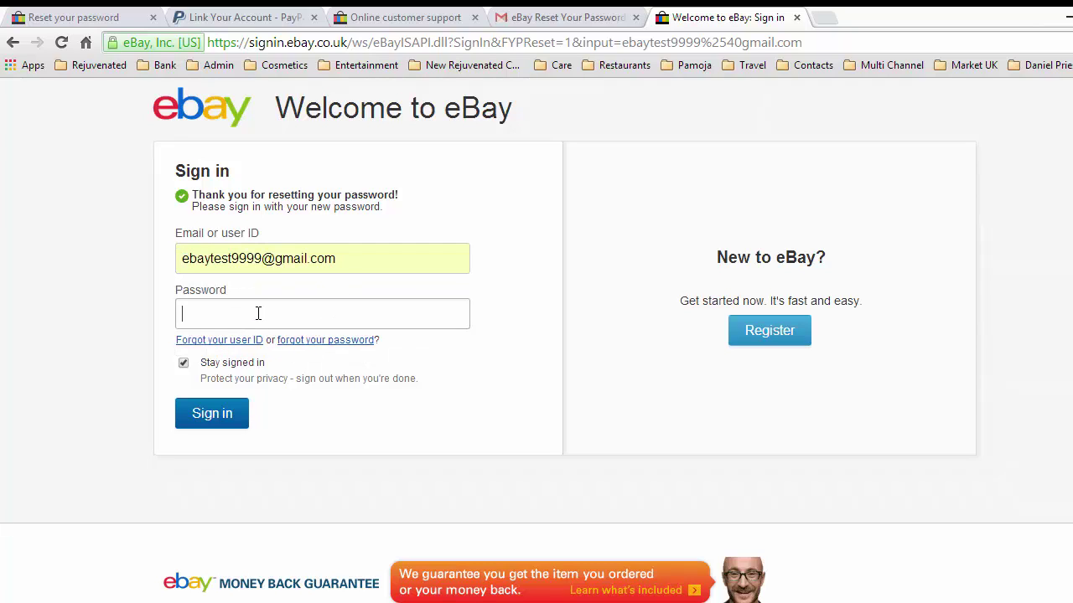
type("•••••••••")
key("Return")
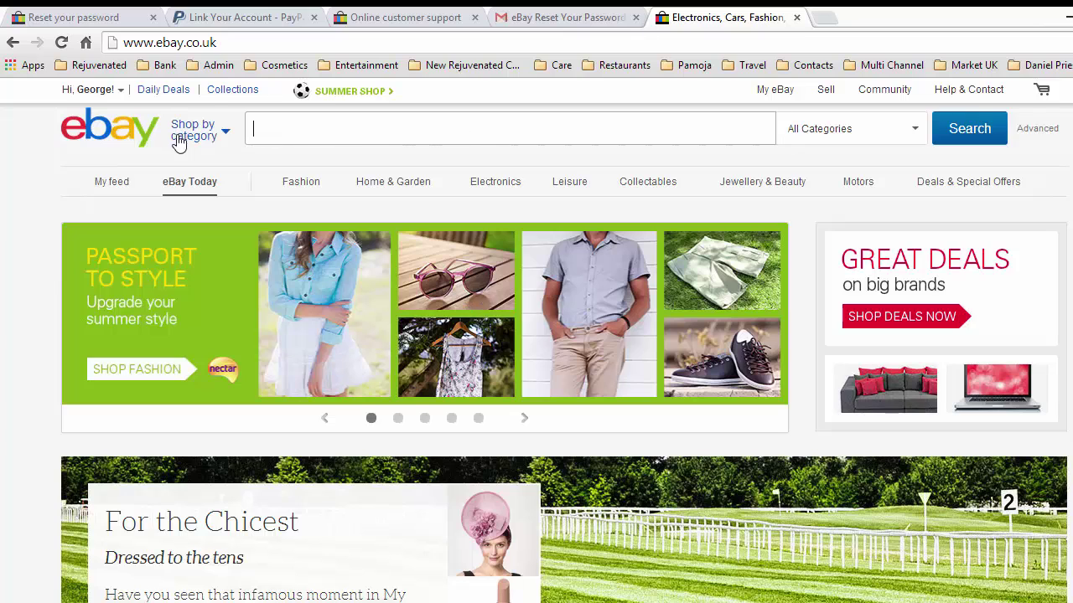
mouse_move(106, 92)
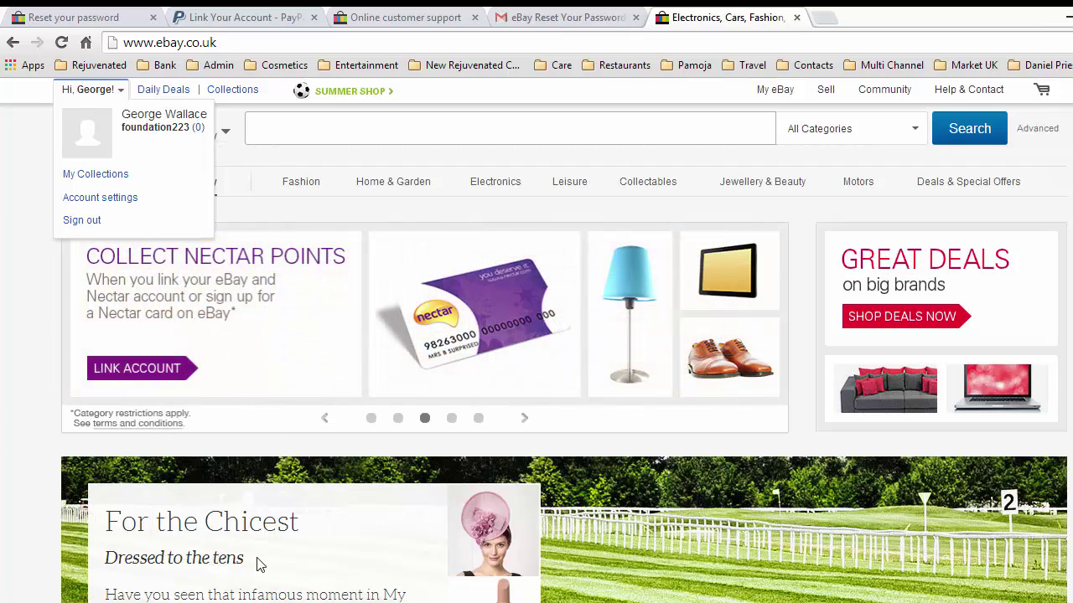
left_click(243, 602)
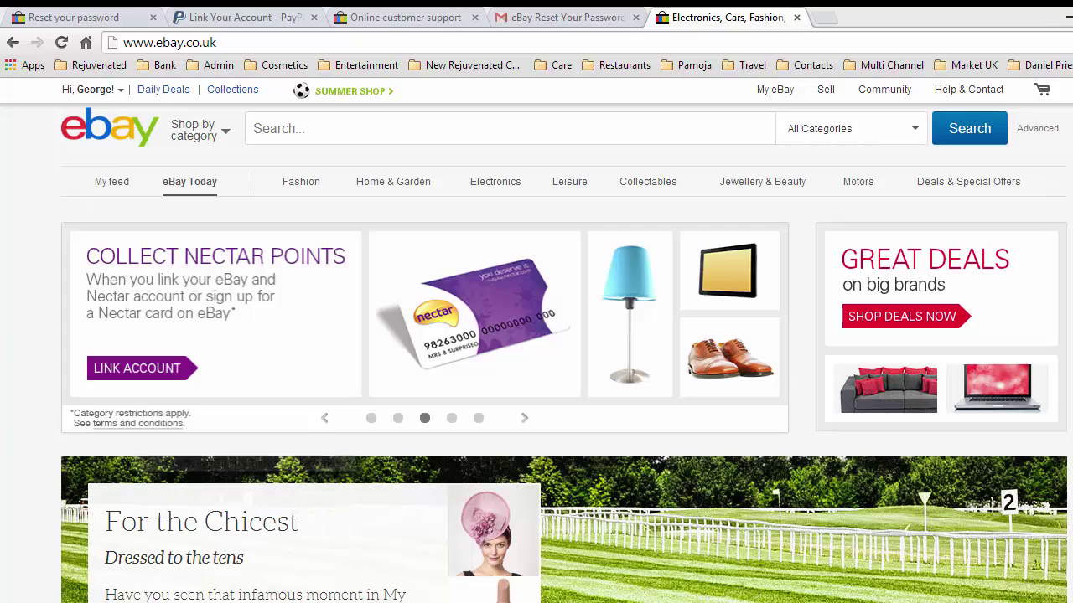